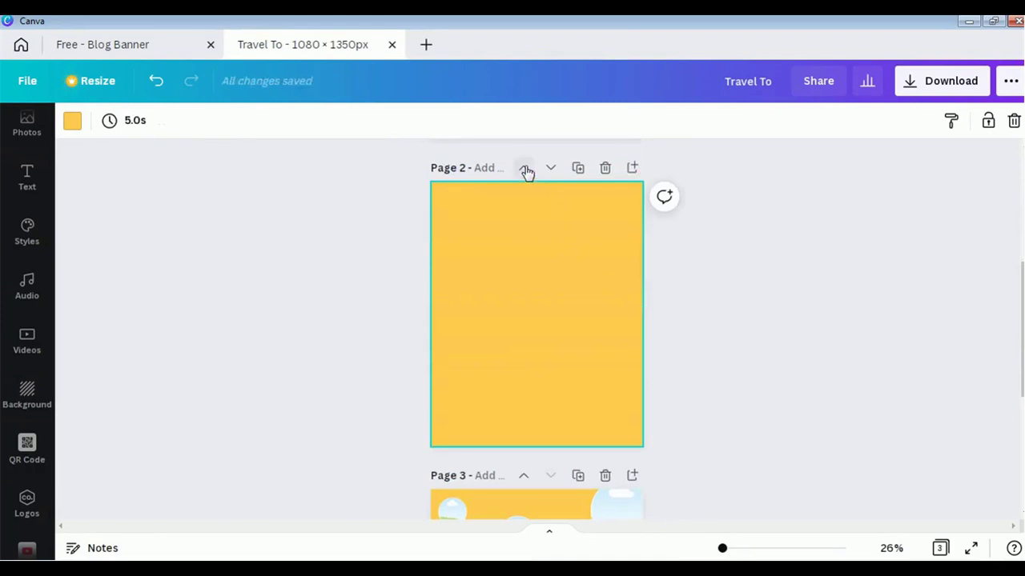
- Move the blank yellow page up so it becomes the first page of the design
click(524, 168)
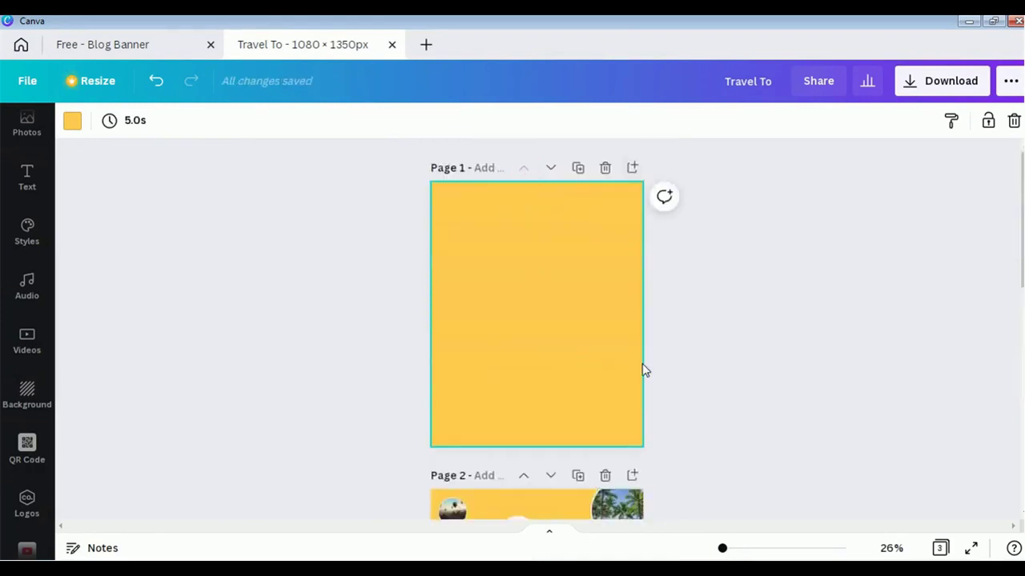
scroll(636, 360, down, 2)
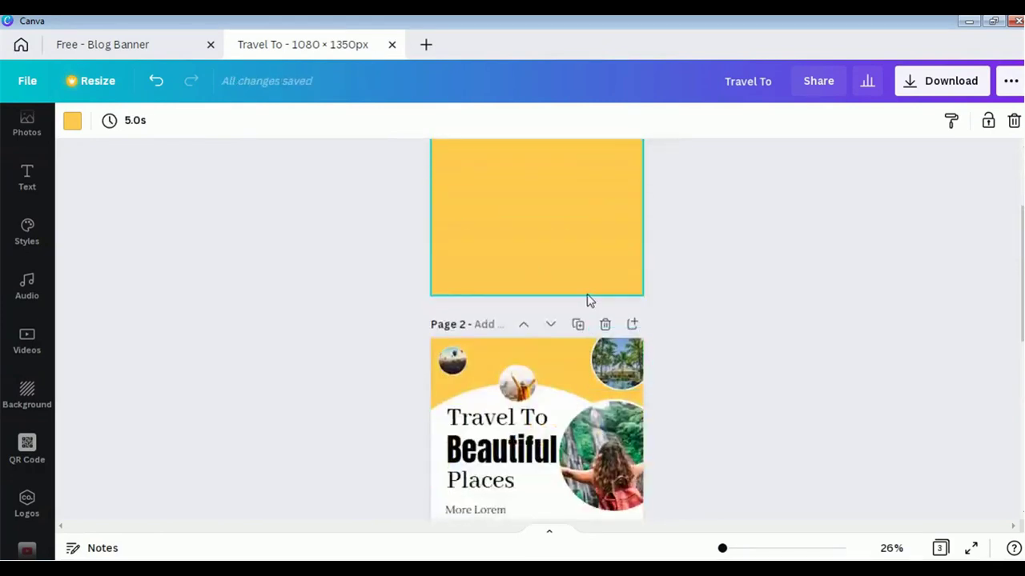
scroll(587, 300, up, 2)
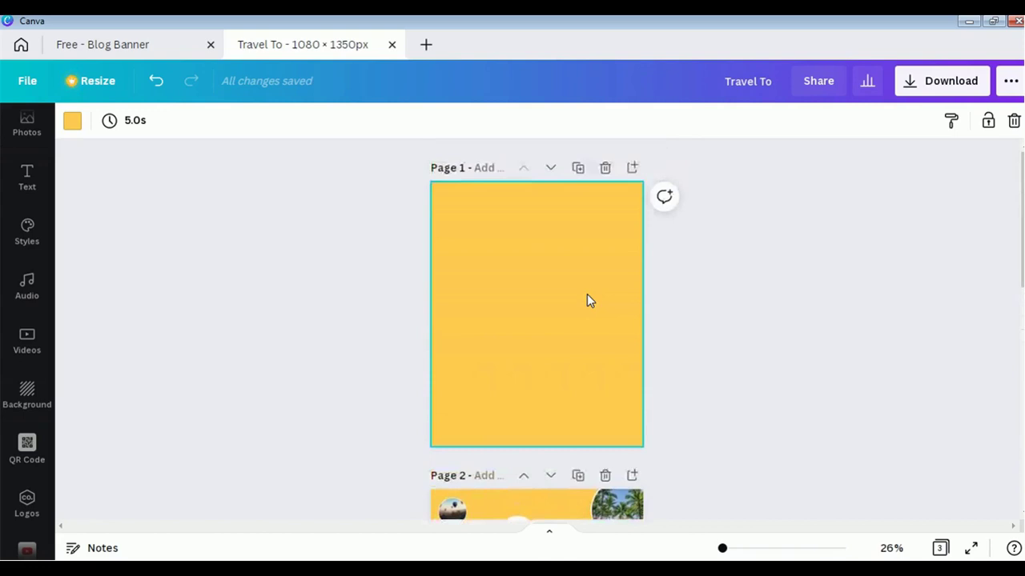
- Find circle elements and add the solid circle shape to the blank yellow page
scroll(32, 240, up, 3)
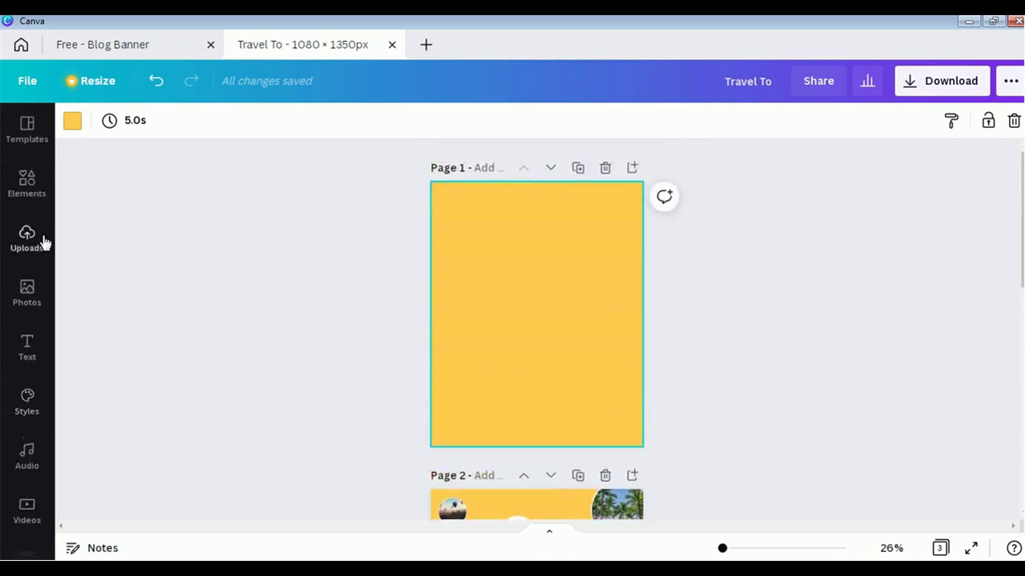
click(27, 193)
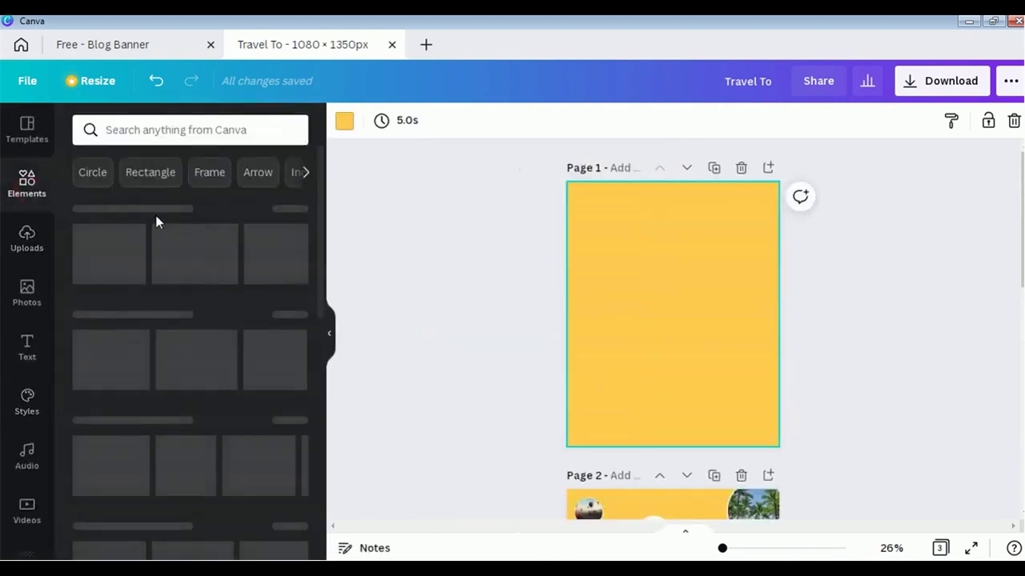
click(92, 172)
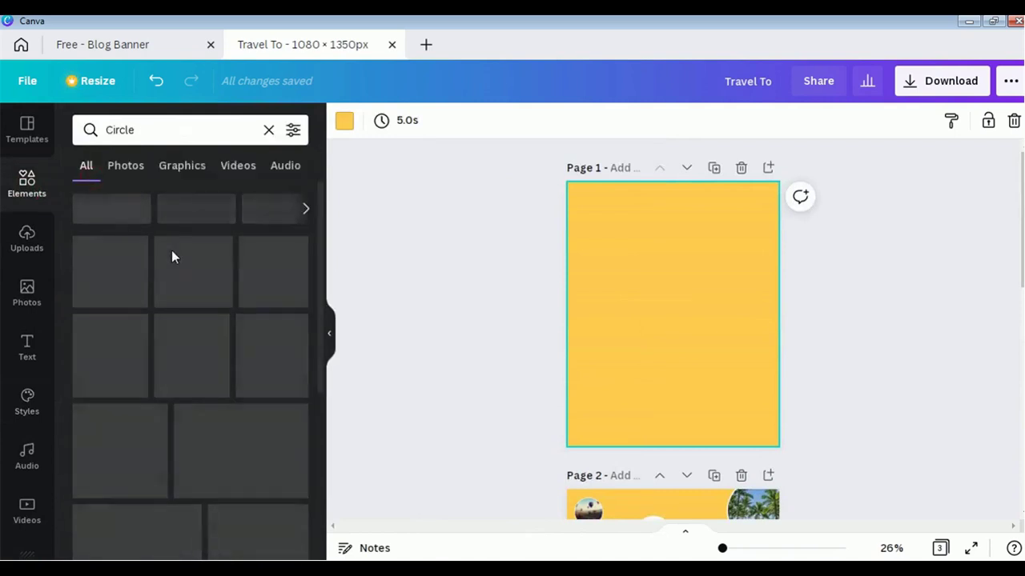
click(104, 275)
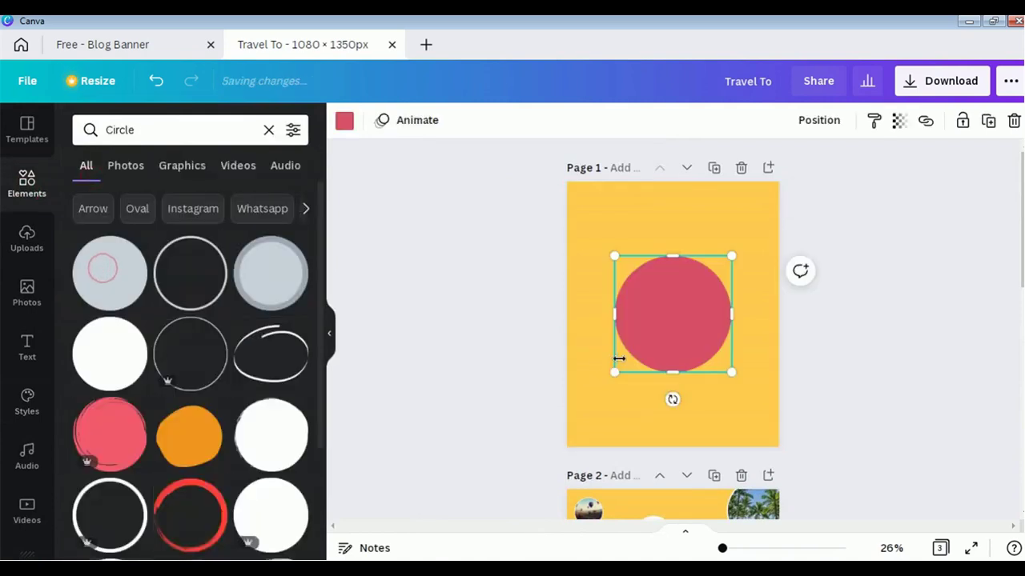
- Enlarge the circle beyond the page's side and lower edges, leaving a yellow arched band across the top
drag(613, 370, 502, 484)
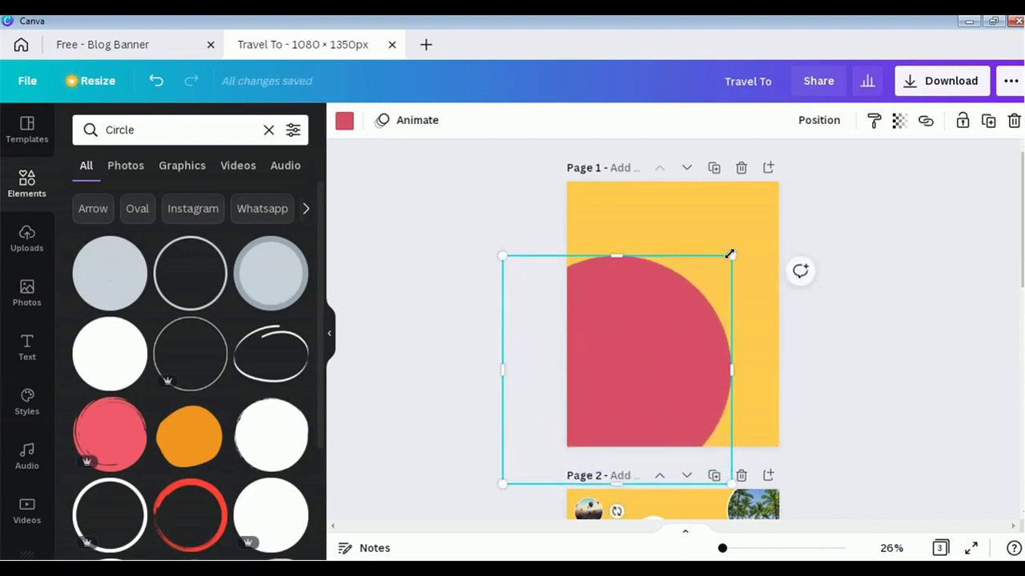
drag(733, 256, 798, 234)
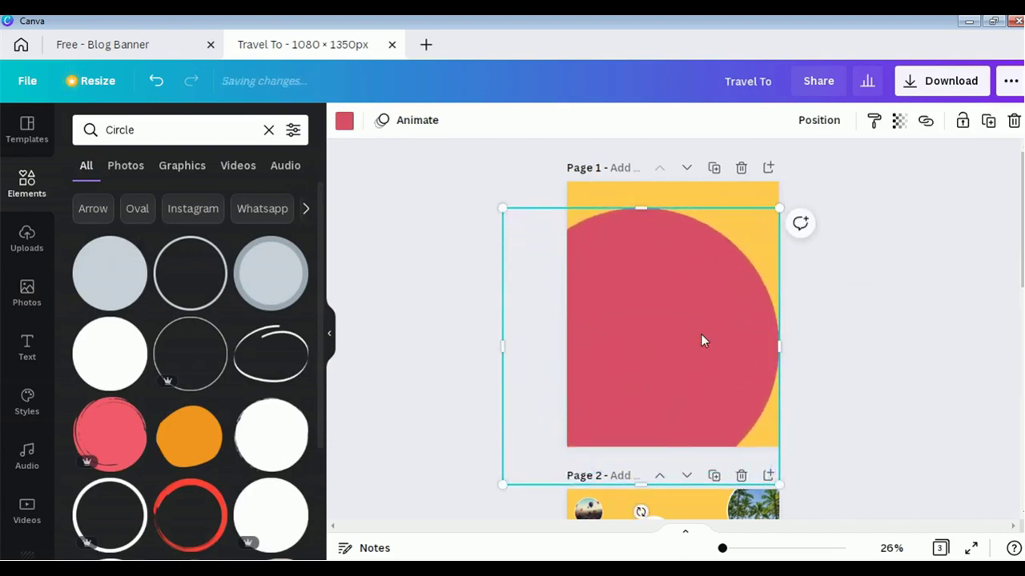
drag(705, 346, 715, 353)
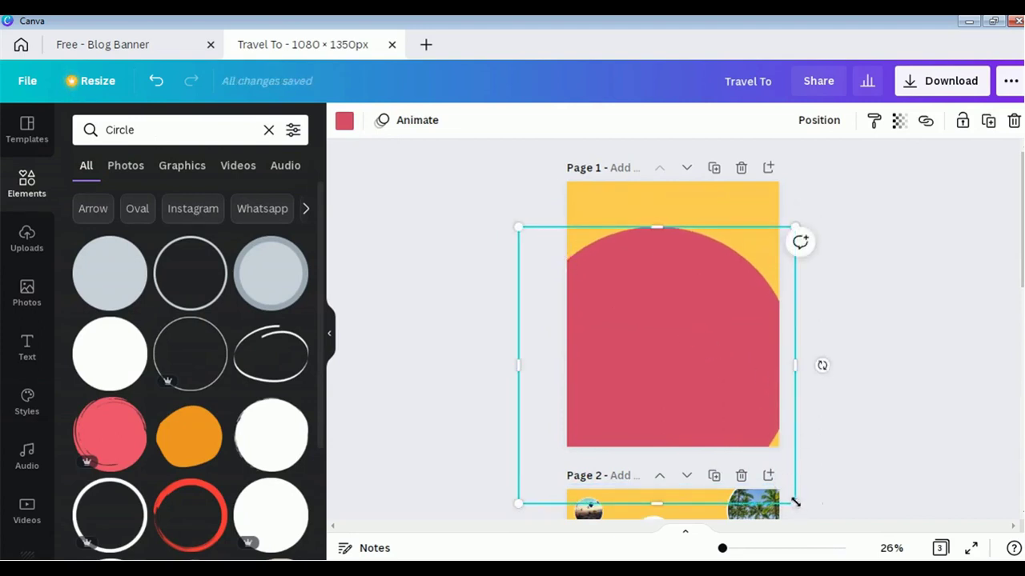
drag(797, 506, 799, 506)
click(881, 457)
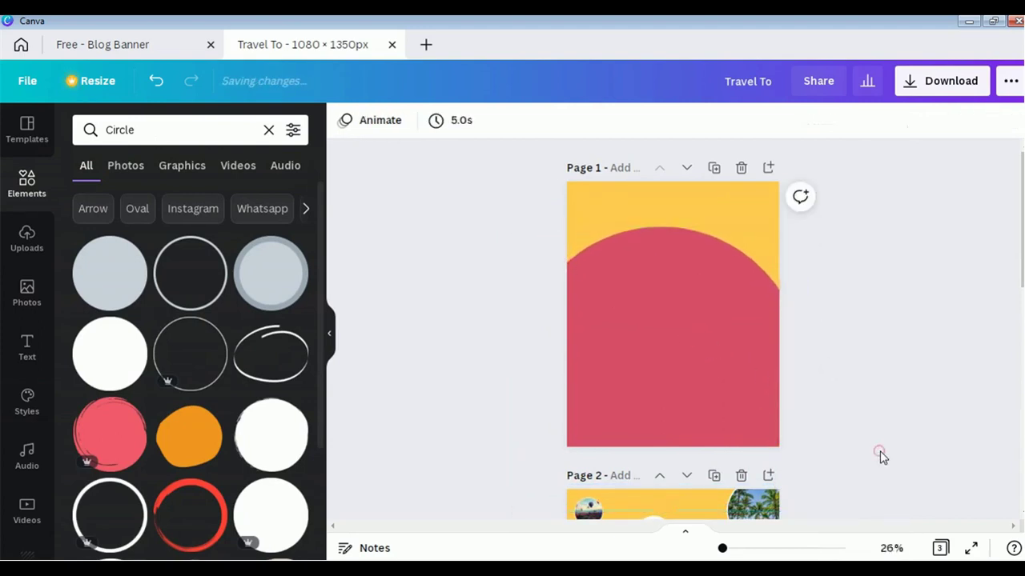
scroll(880, 456, down, 2)
scroll(880, 457, up, 2)
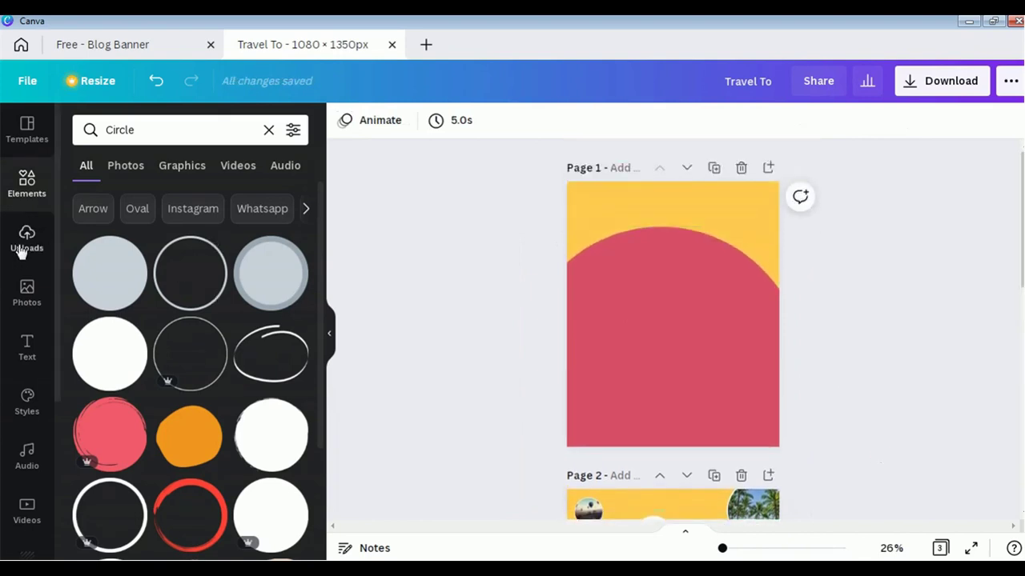
- Search the elements for "frame" and add the circular frame with a thin border to page 1
click(26, 184)
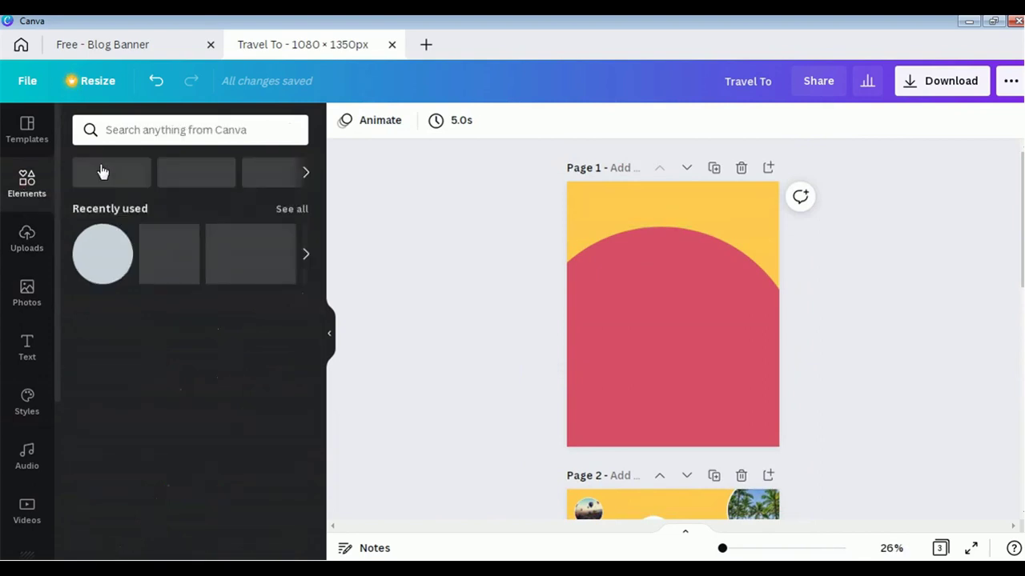
click(135, 129)
text(fr)
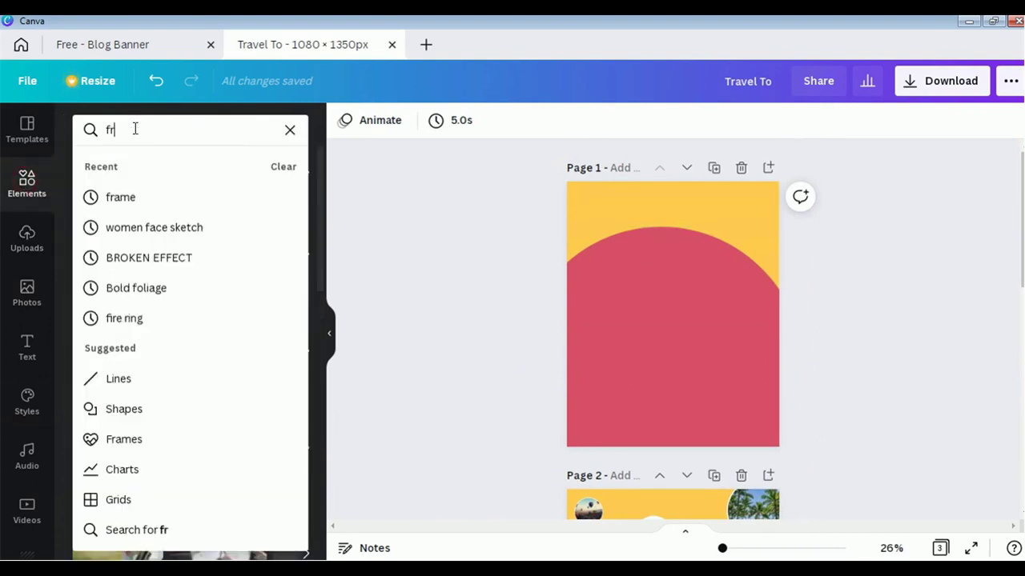
click(125, 204)
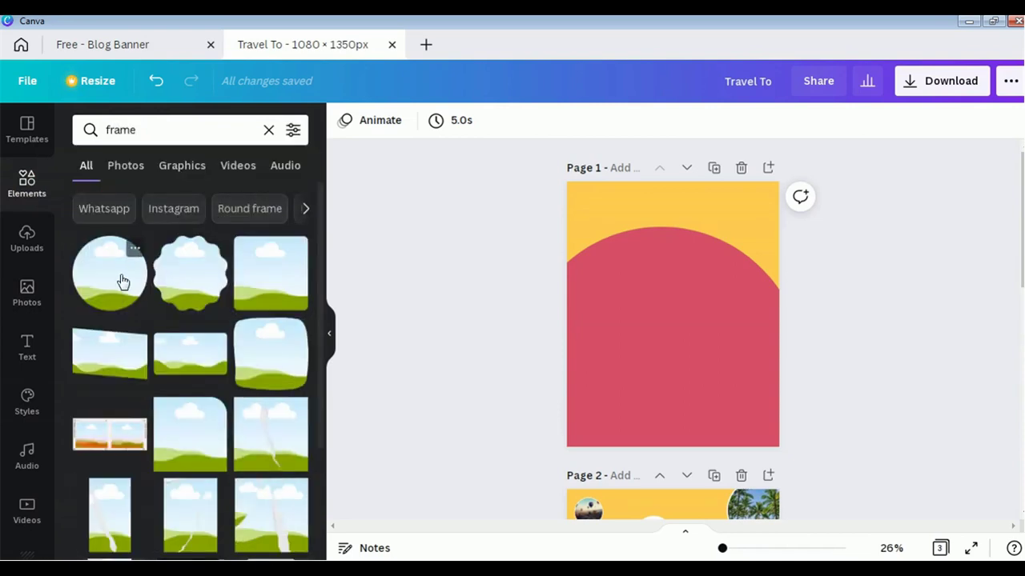
scroll(122, 284, down, 5)
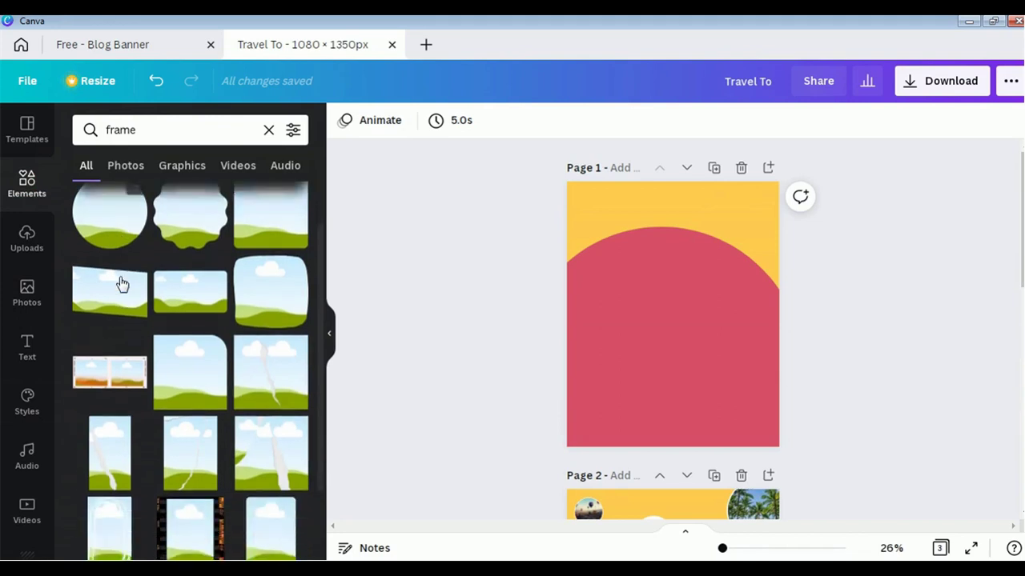
scroll(124, 283, down, 5)
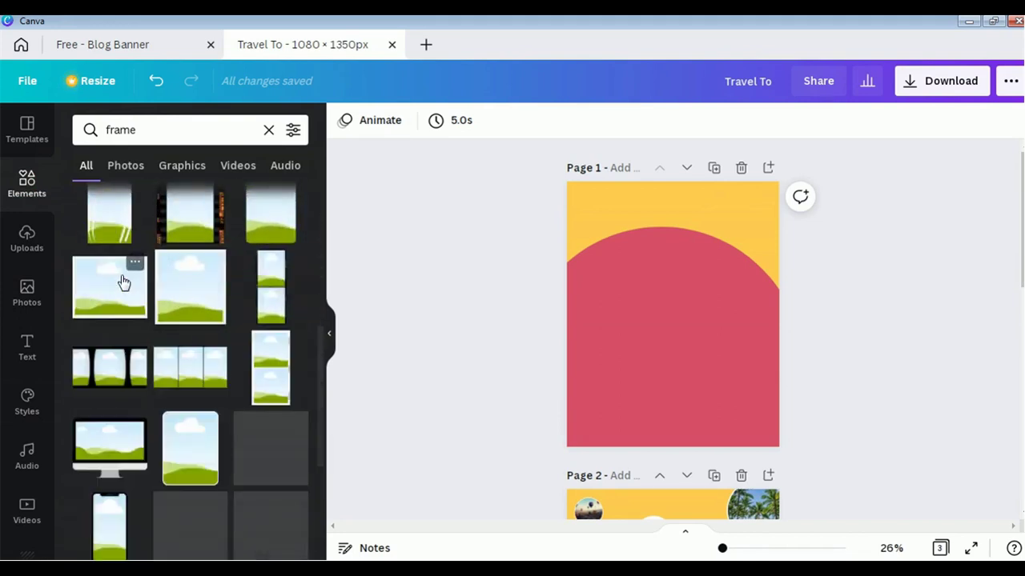
scroll(124, 283, down, 3)
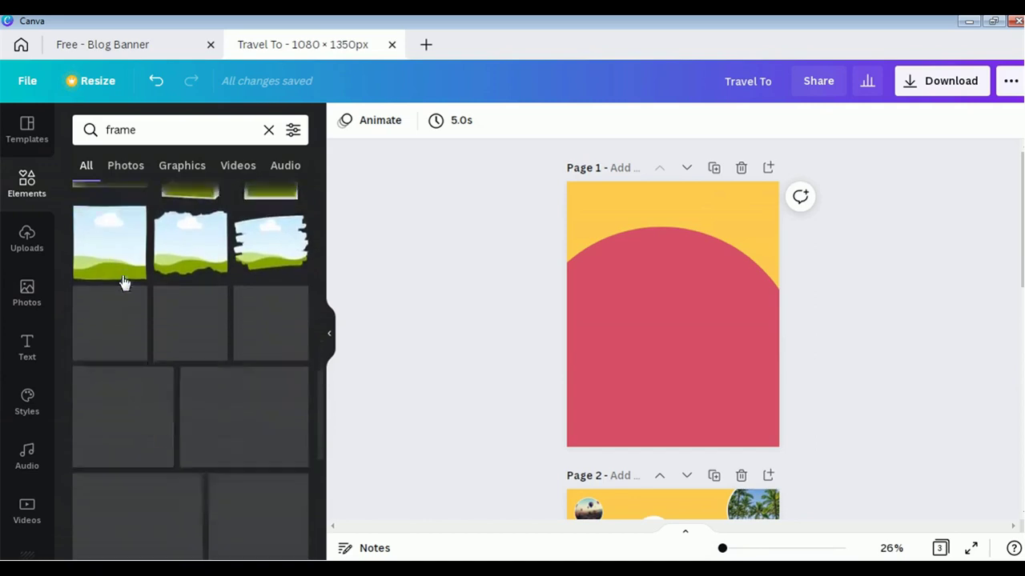
scroll(130, 283, down, 5)
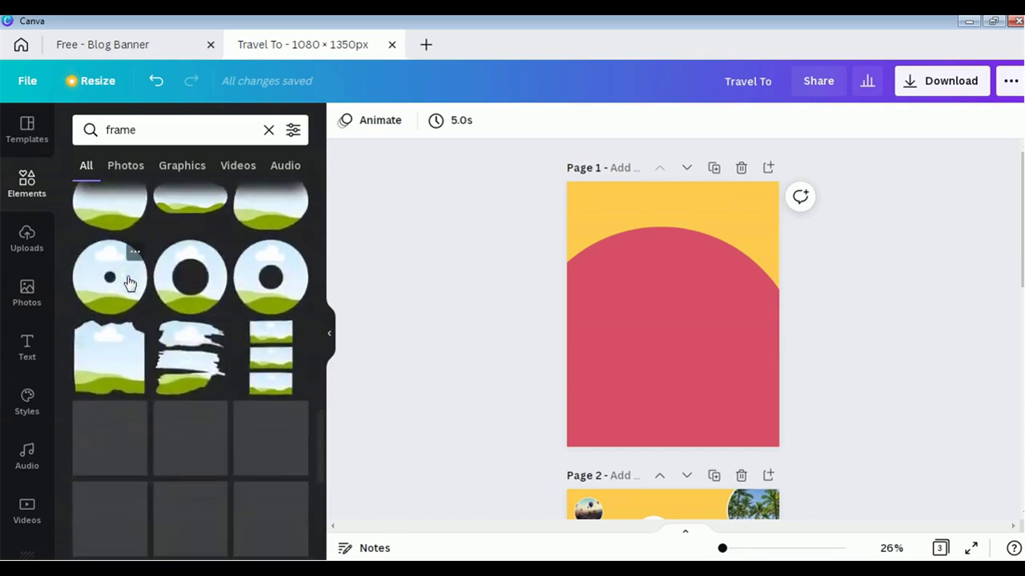
scroll(130, 284, down, 1)
scroll(174, 297, down, 5)
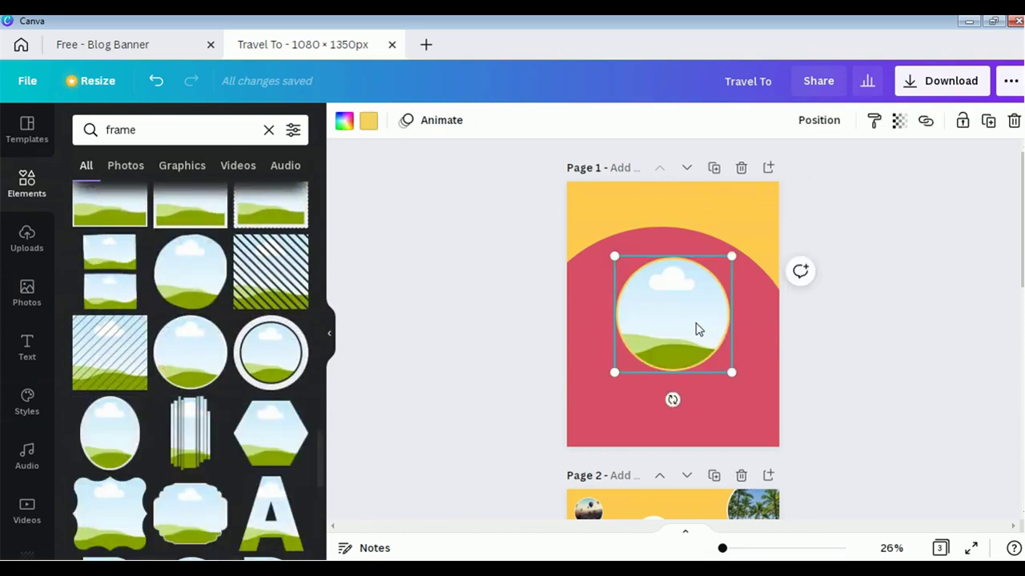
- Shrink the circular frame and place it overlapping the page's right edge, across the big circle's curve
drag(780, 292, 773, 312)
scroll(822, 357, down, 3)
scroll(823, 357, up, 3)
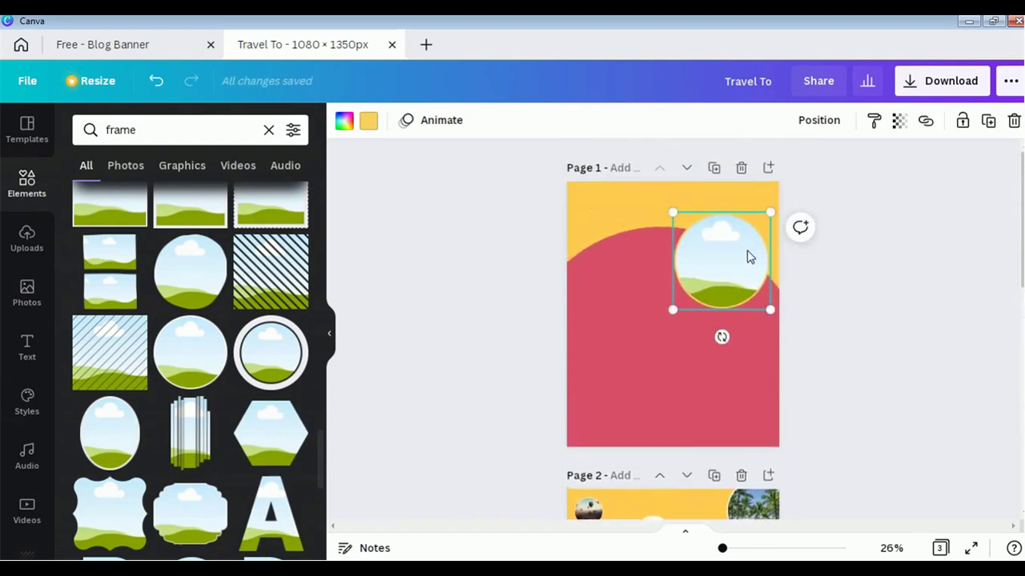
mouse_move(757, 273)
mouse_down()
mouse_move(744, 257)
mouse_move(749, 289)
mouse_up()
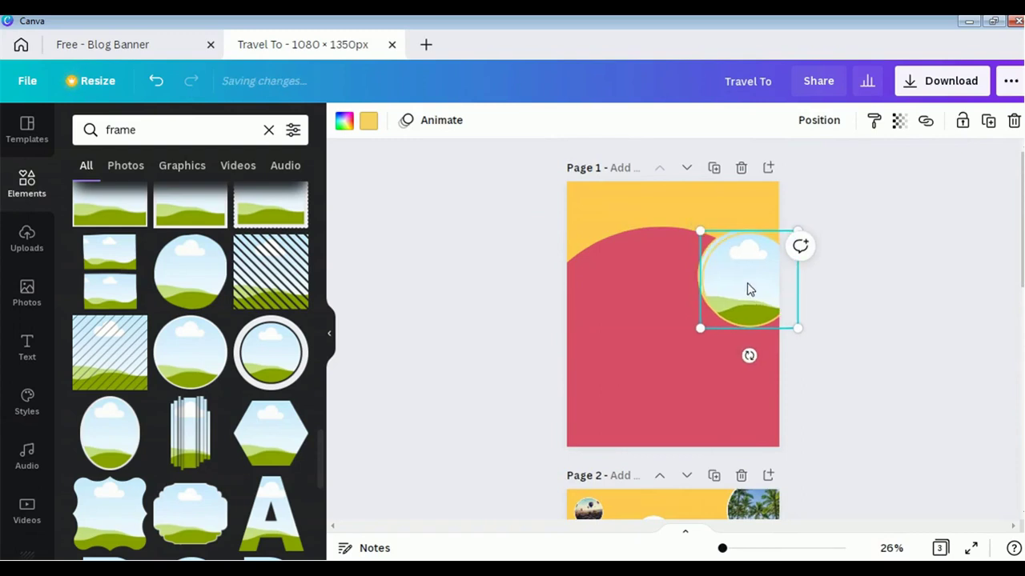
- Duplicate the circular frame twice, placing a small copy in the page's upper-left corner and a medium one on the big circle's upper curve
key(ctrl+d)
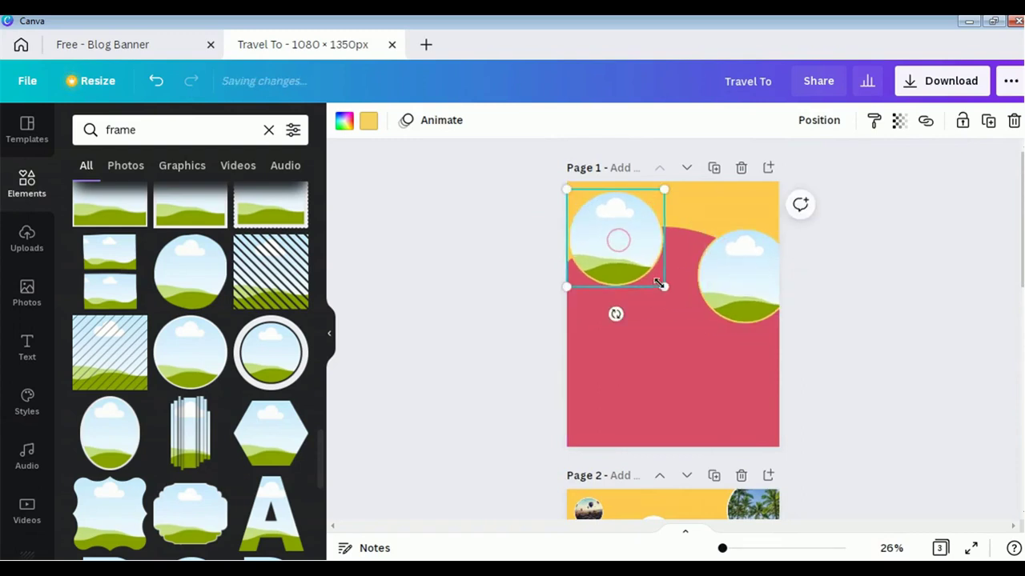
drag(658, 283, 615, 206)
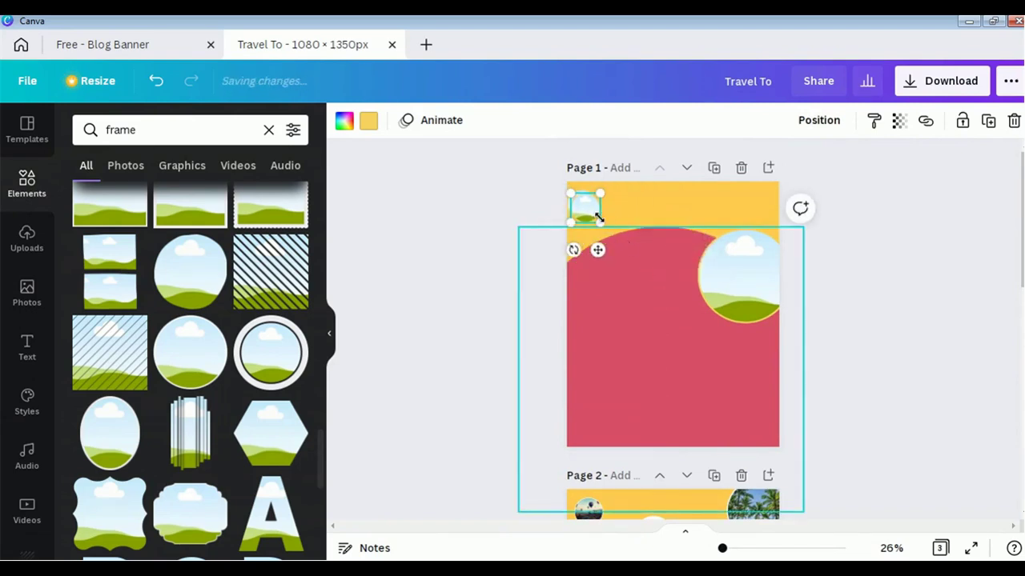
key(ctrl+d)
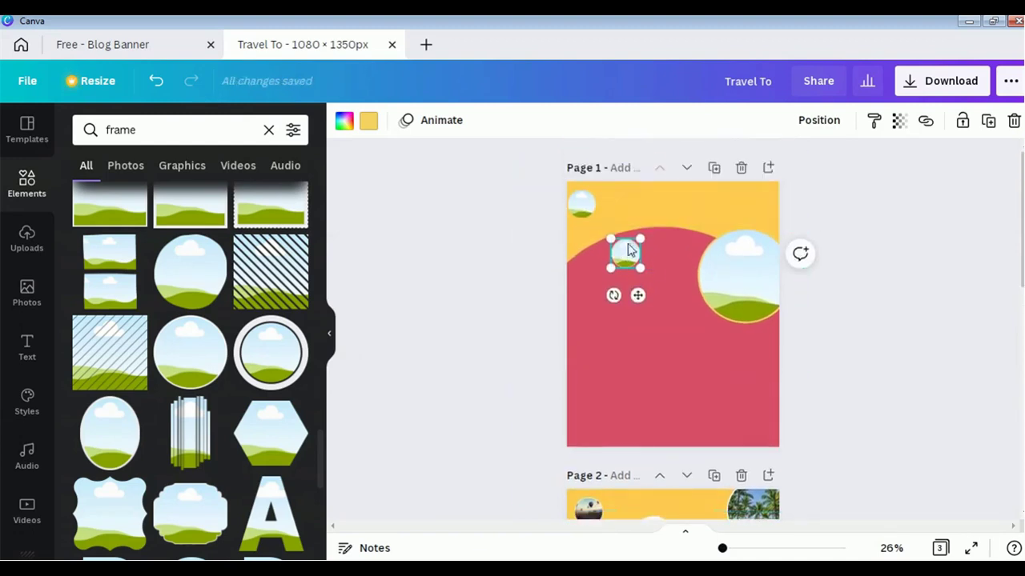
drag(640, 235, 668, 209)
- Duplicate the small corner frame and place a larger copy in the page's upper-right corner
click(581, 205)
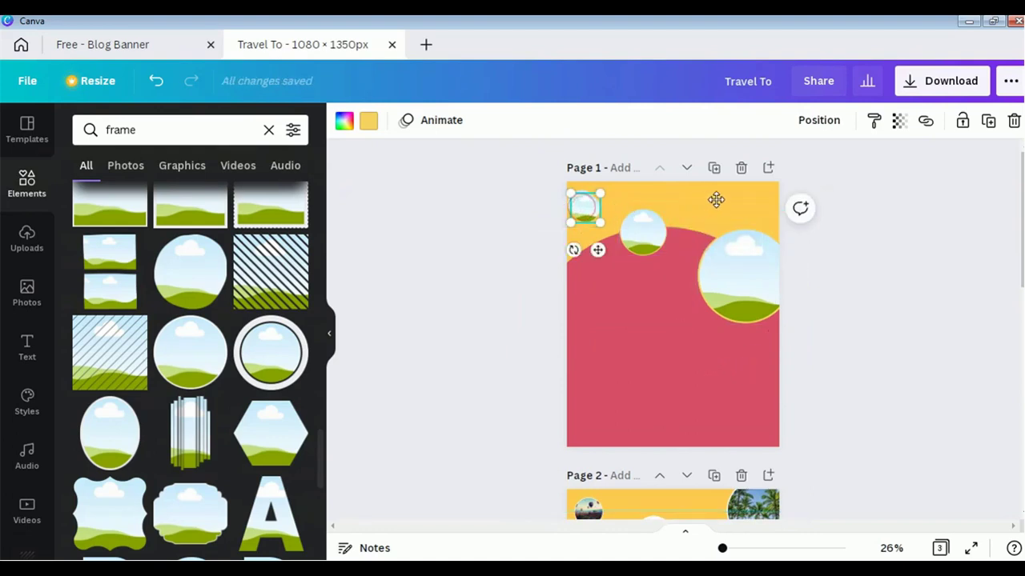
mouse_move(715, 199)
mouse_down()
mouse_move(755, 205)
mouse_move(718, 211)
mouse_up()
click(741, 277)
scroll(737, 300, down, 3)
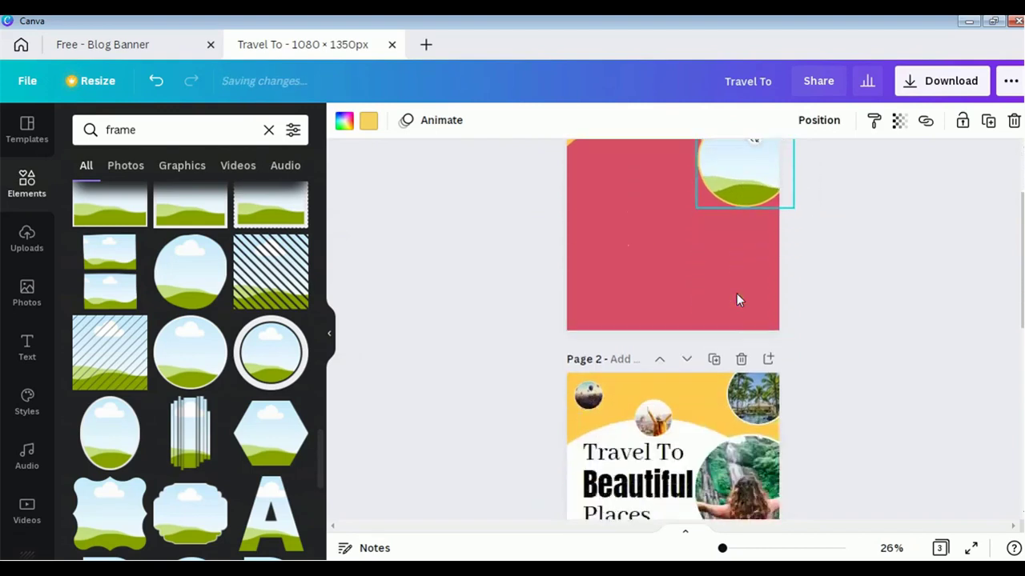
scroll(736, 298, up, 2)
scroll(737, 298, up, 2)
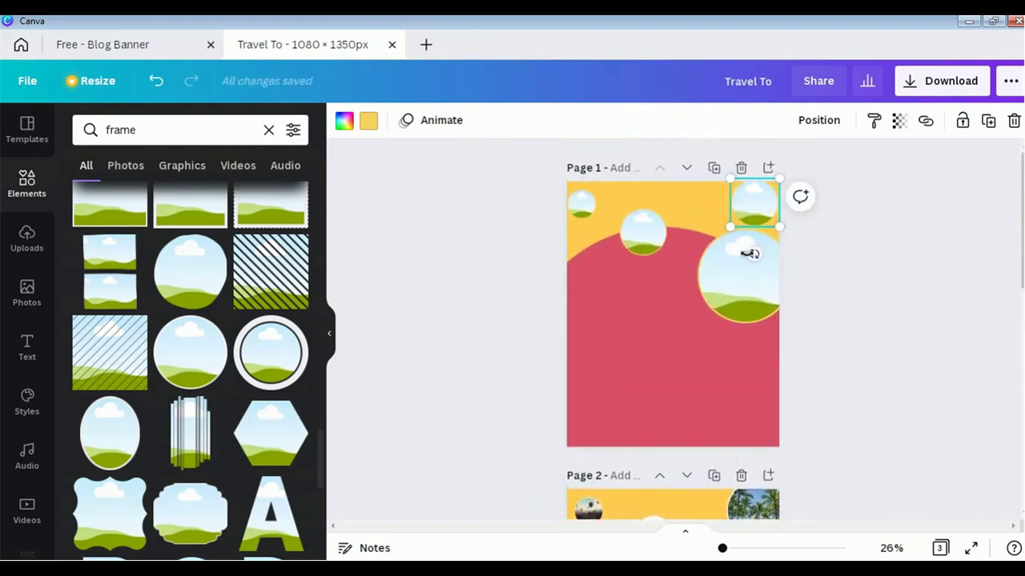
- Lower the largest frame slightly and enlarge the upper-right frame so it extends past the page's corner
click(749, 253)
drag(739, 269, 744, 264)
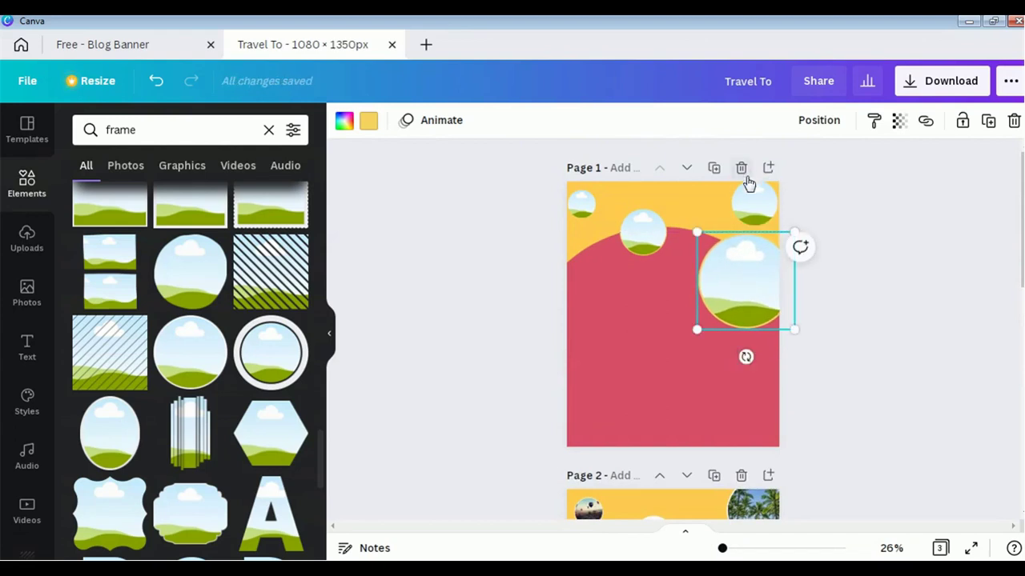
click(754, 205)
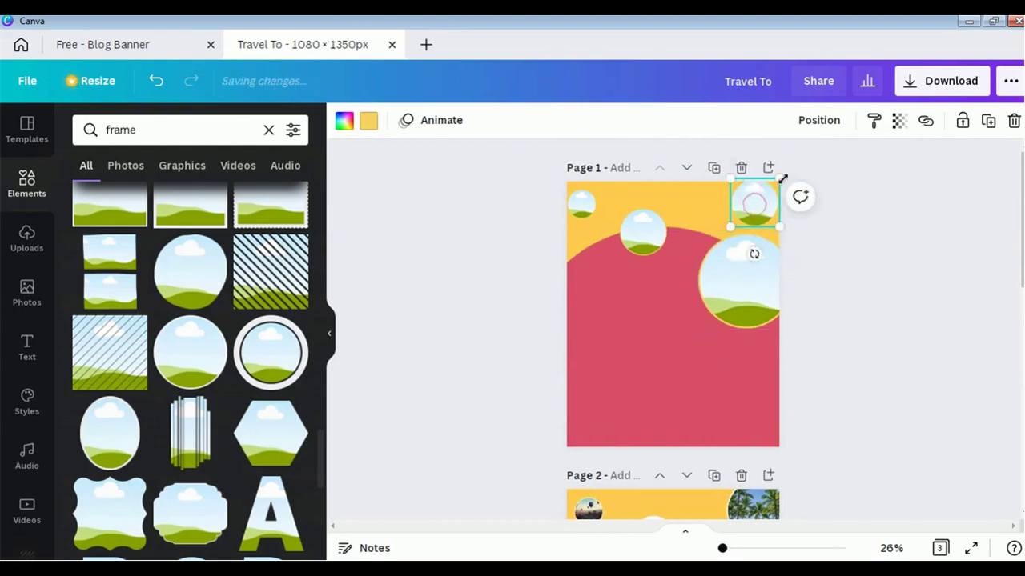
drag(782, 178, 795, 163)
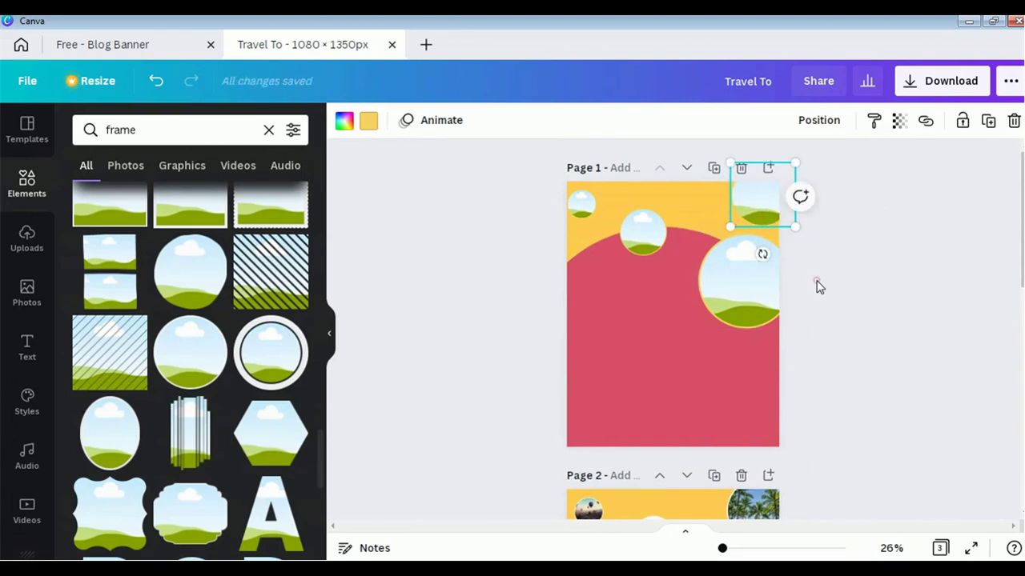
- Change the big background circle's colour to the white from the document colours
click(760, 338)
scroll(759, 341, down, 3)
scroll(760, 342, up, 2)
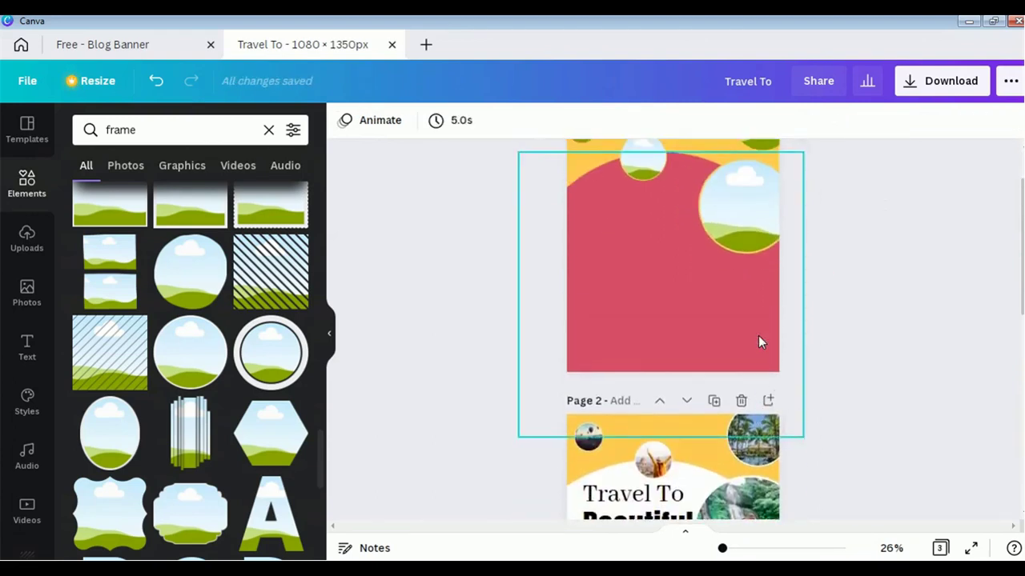
scroll(758, 335, up, 1)
scroll(758, 335, down, 1)
scroll(758, 335, up, 1)
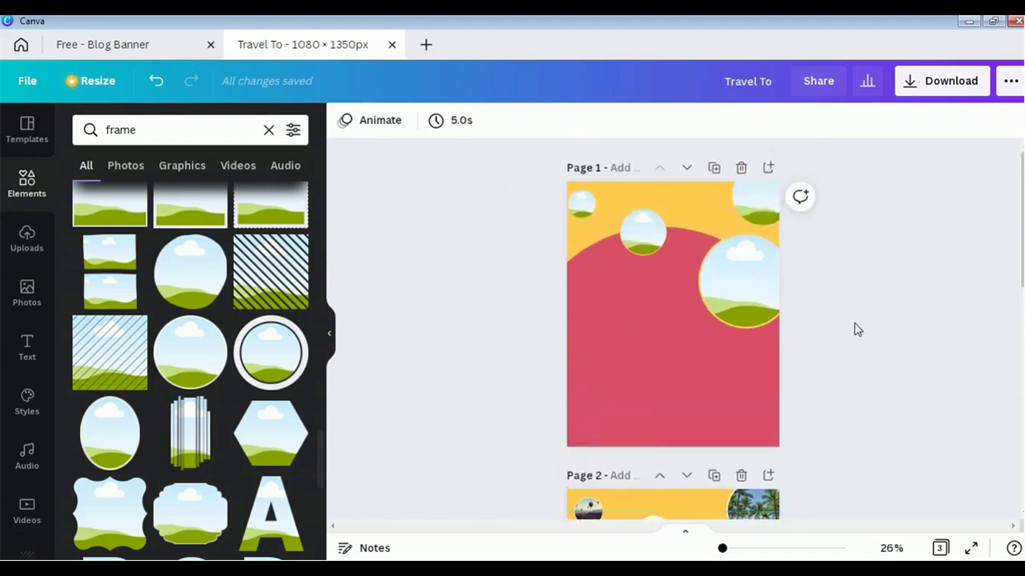
click(634, 312)
click(344, 121)
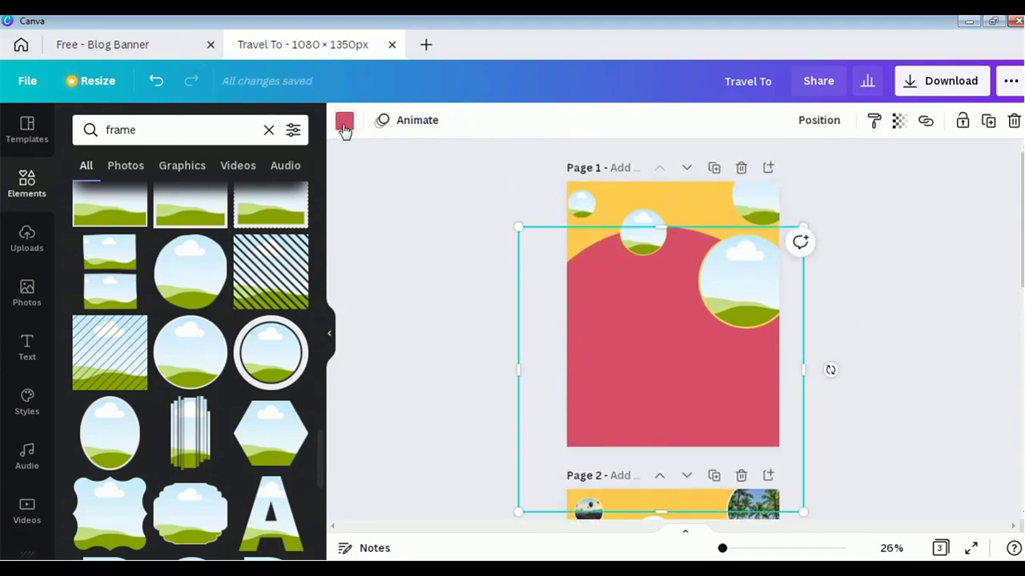
click(296, 206)
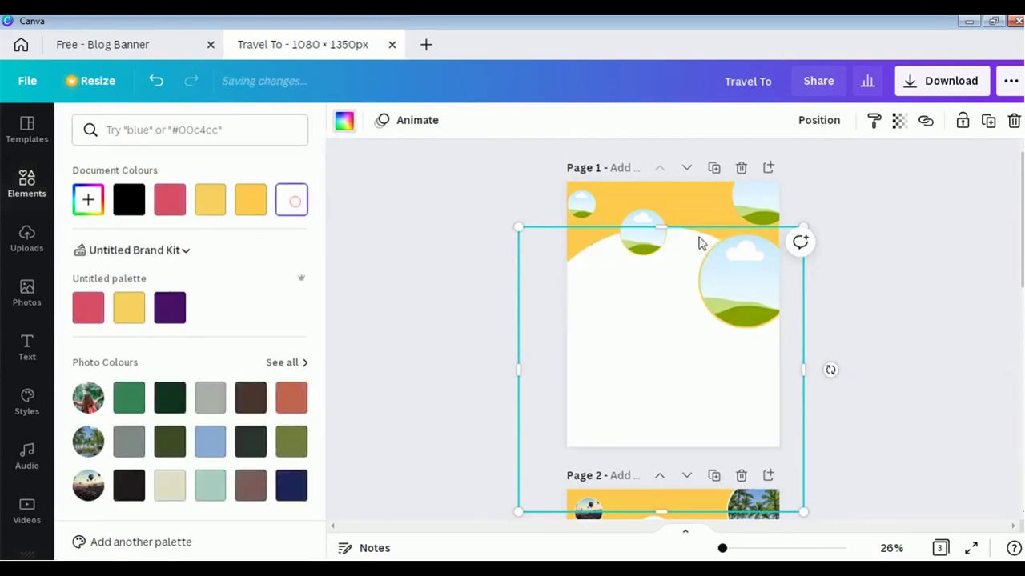
- Change the largest circular frame's border colour to the white from the document colours
click(895, 291)
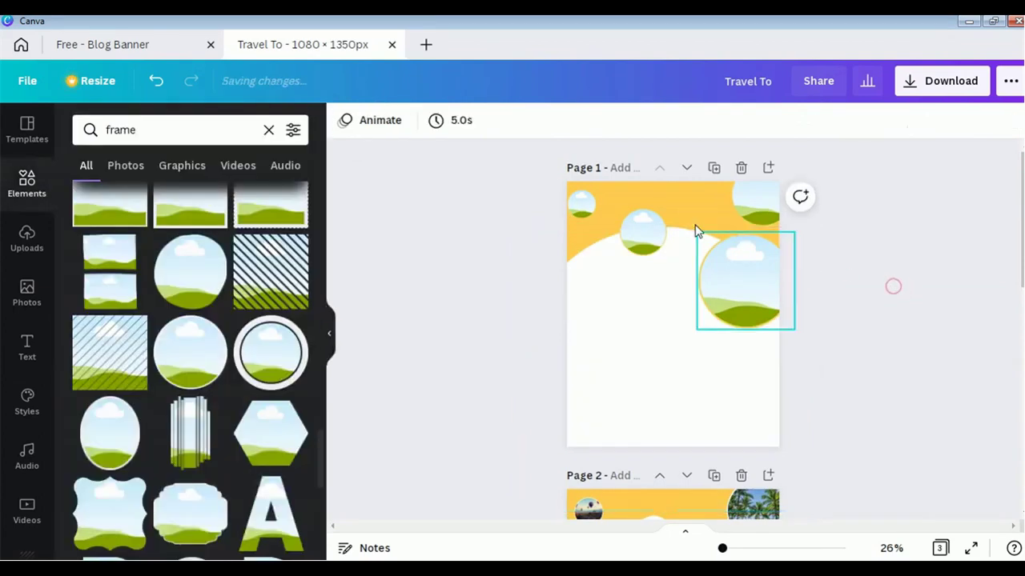
click(771, 264)
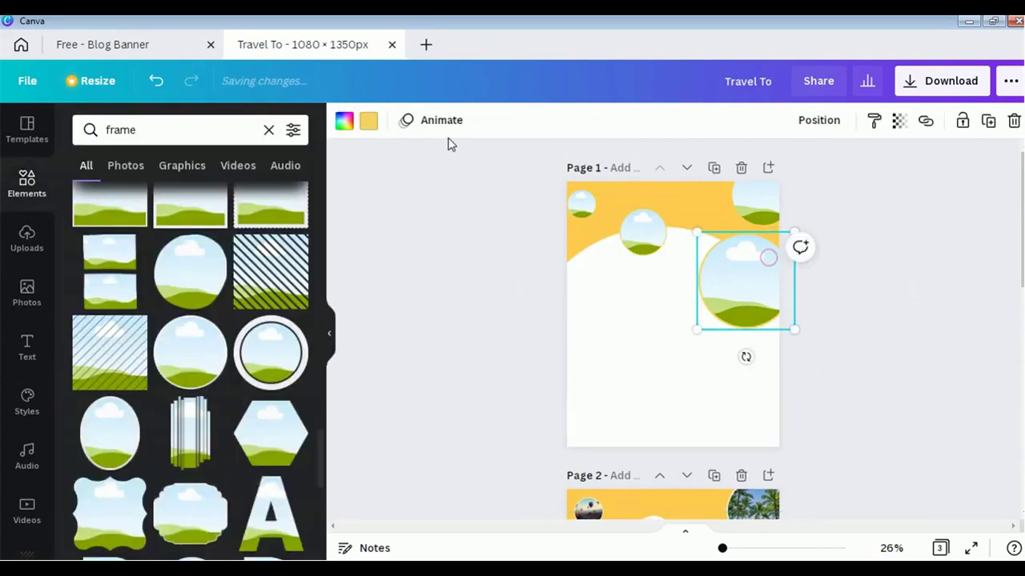
click(368, 122)
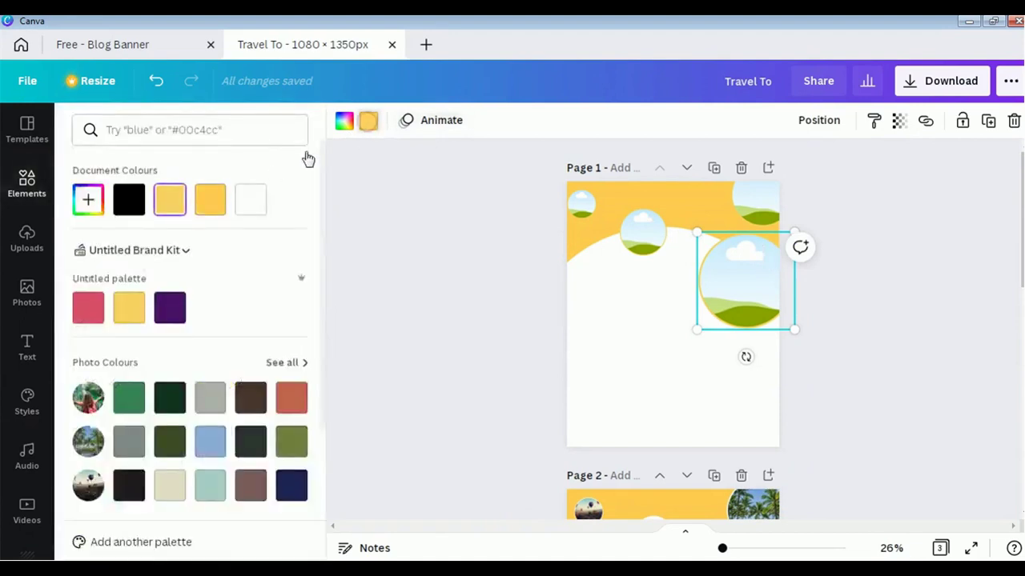
click(259, 200)
- Recolour the borders of the medium, upper-left and upper-right circular frames to the document's white
click(645, 231)
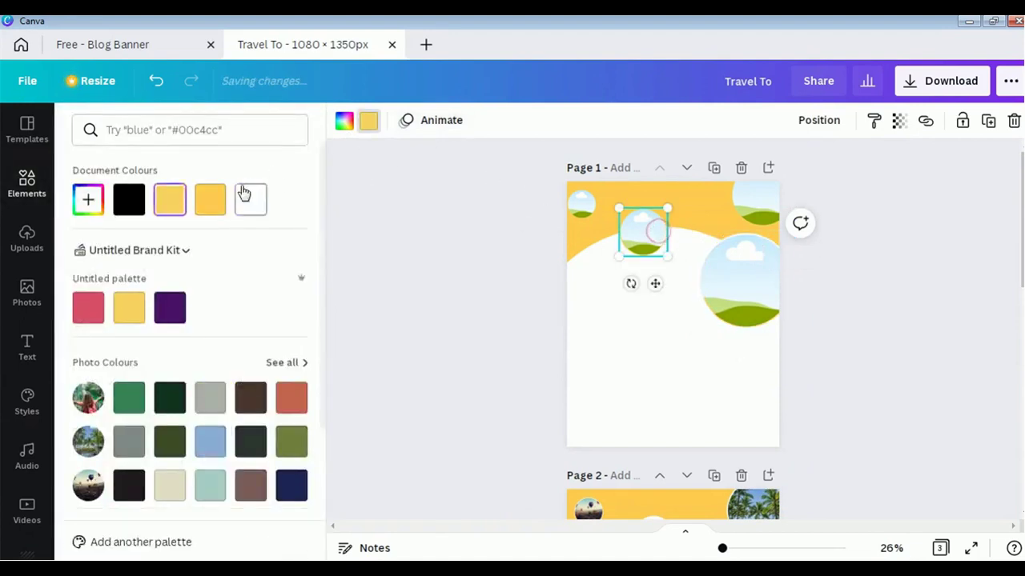
click(582, 206)
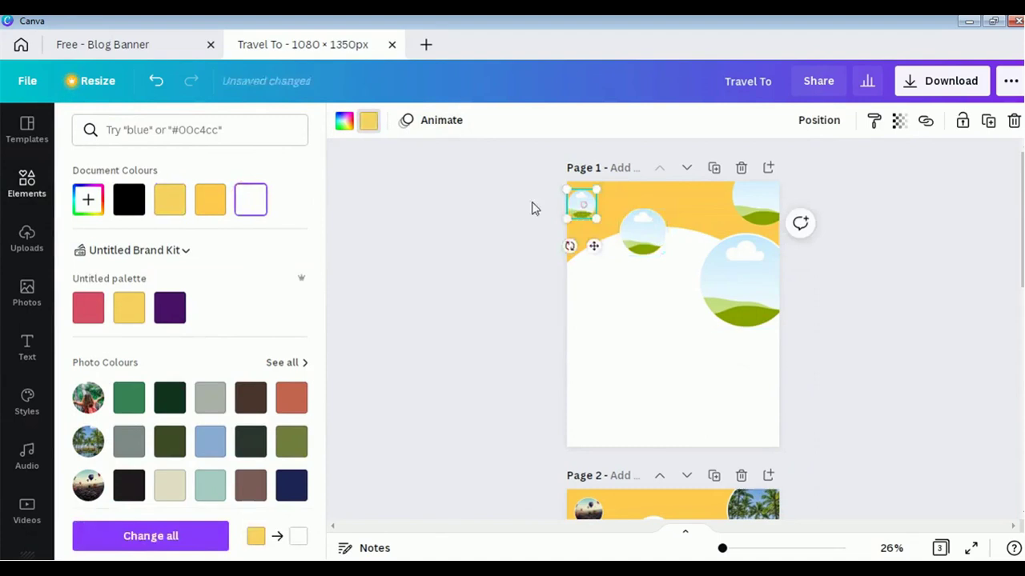
click(258, 201)
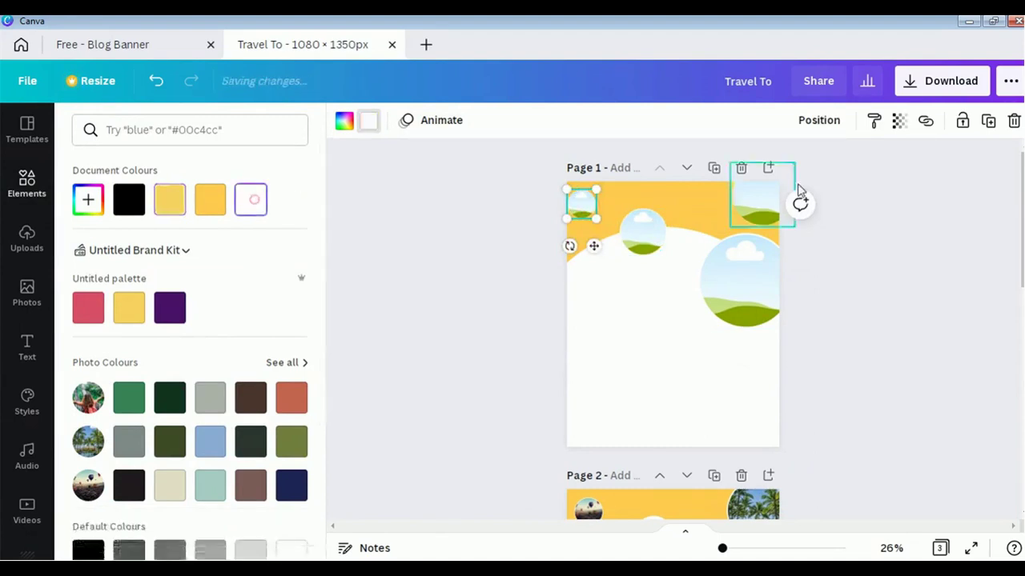
click(760, 204)
click(260, 199)
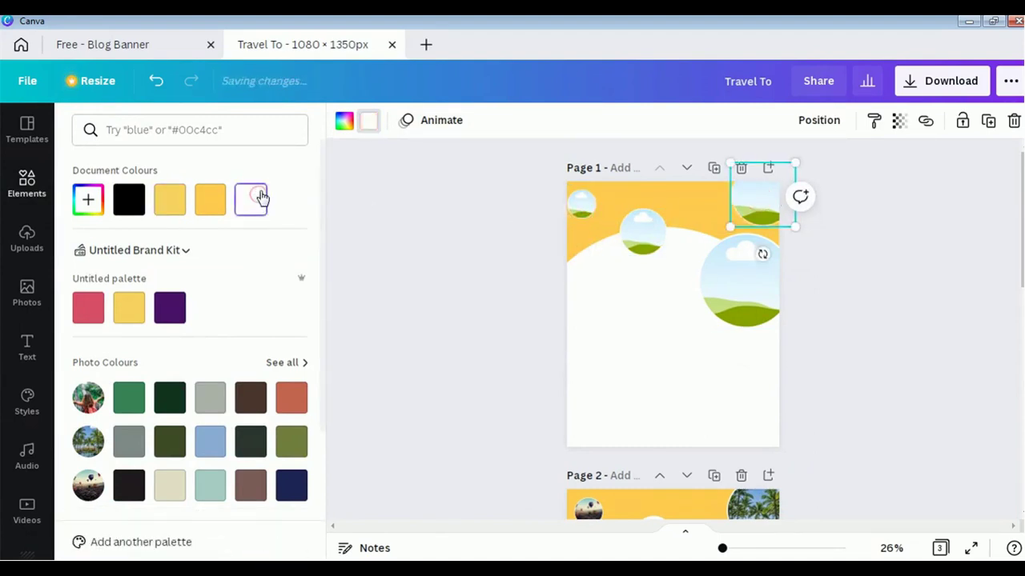
click(833, 282)
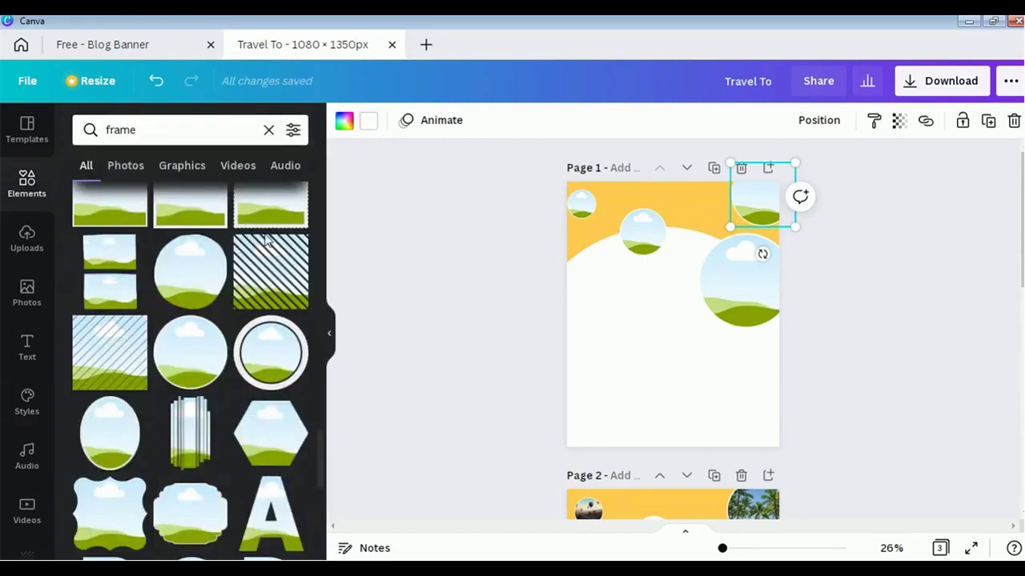
- Search the photo library for "travel"
click(26, 293)
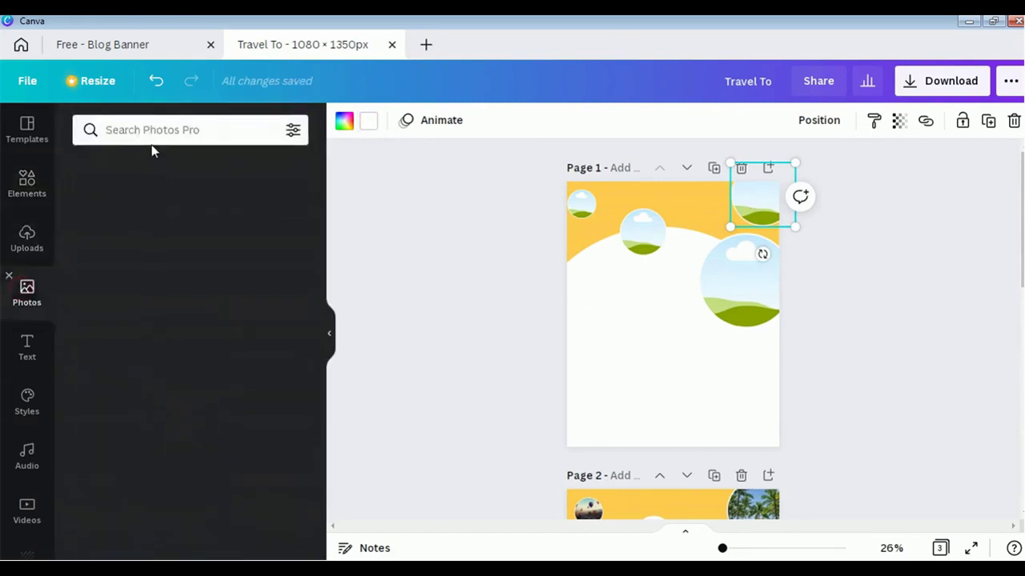
click(149, 131)
text(tr)
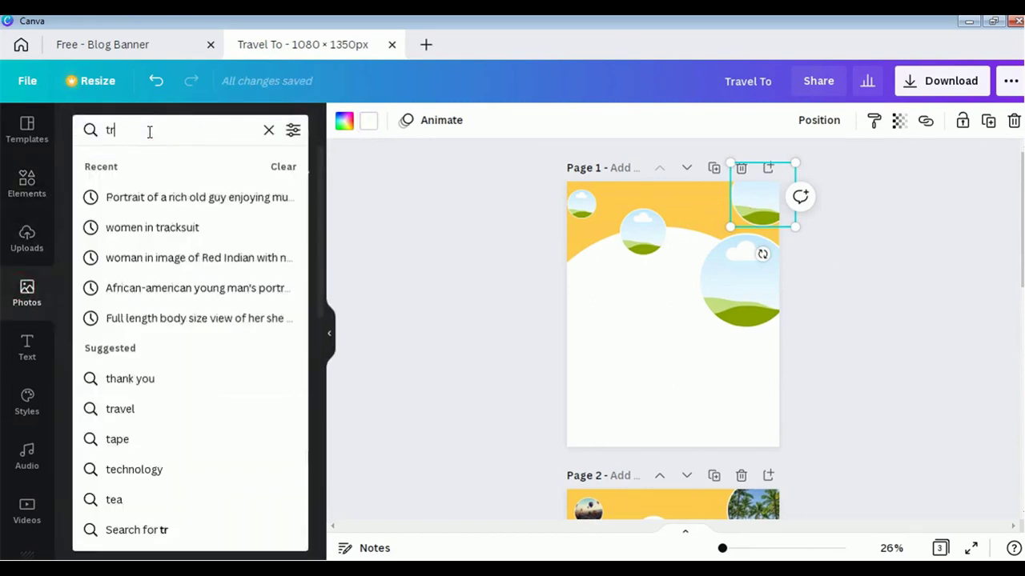
text(avel)
key(Return)
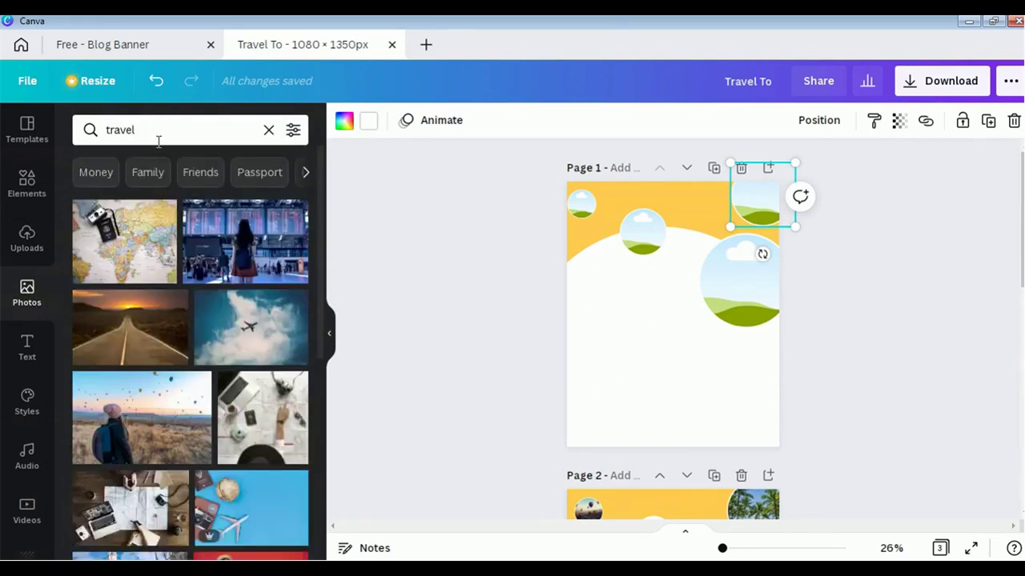
- Fill the largest circular frame with the photo of the woman in a white hat reading a map
scroll(132, 356, down, 4)
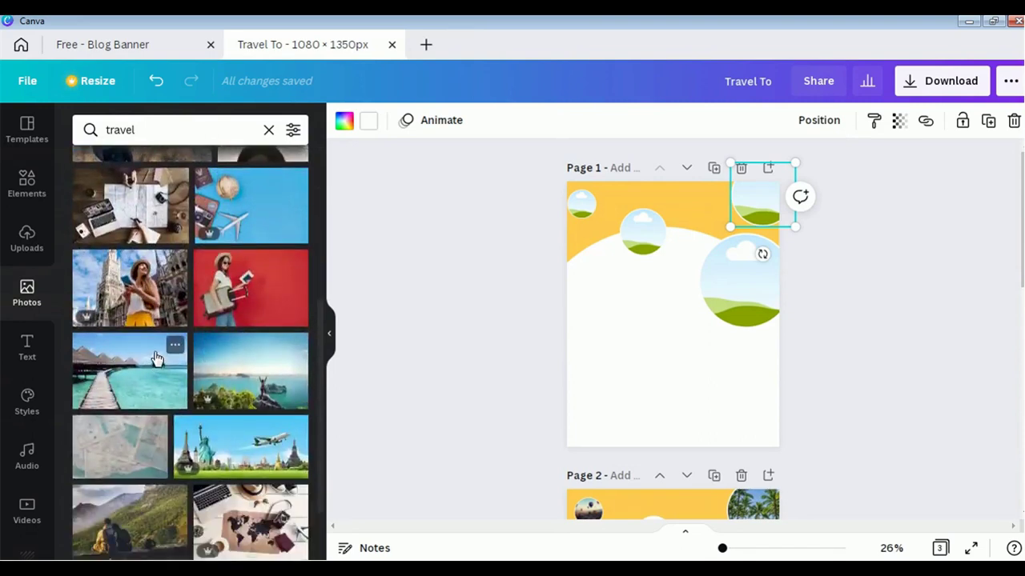
scroll(157, 359, down, 3)
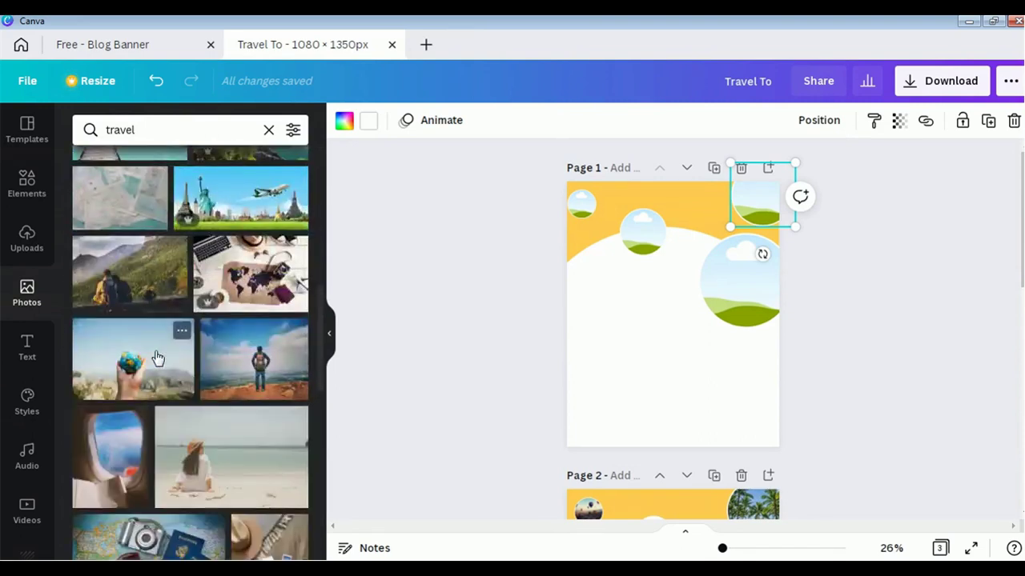
scroll(136, 354, down, 4)
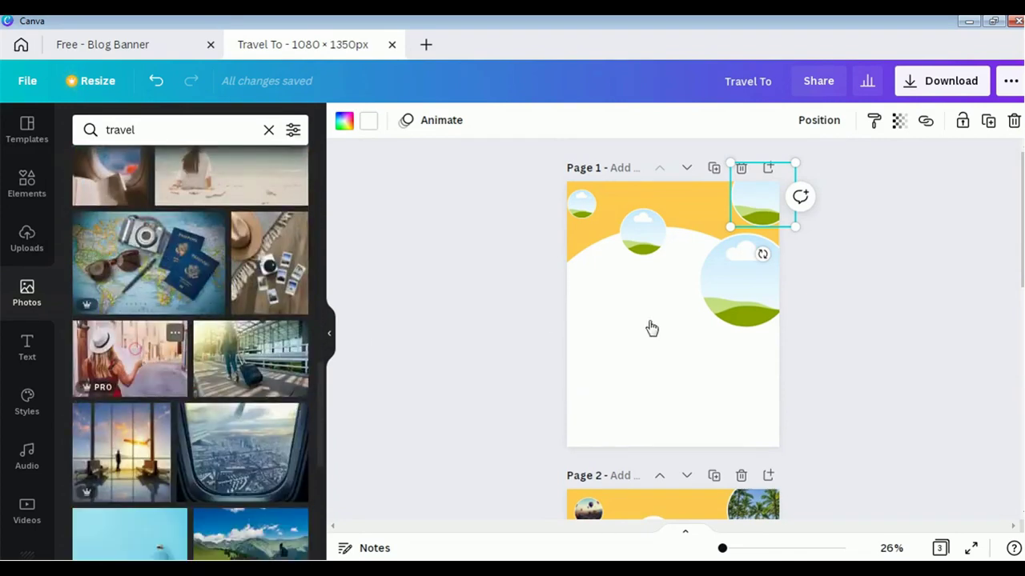
drag(134, 349, 730, 284)
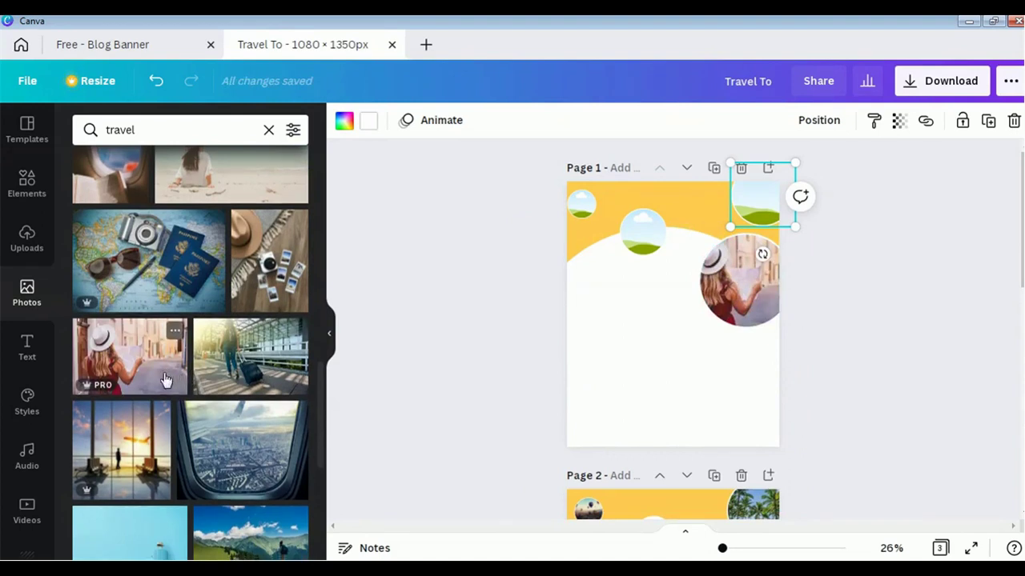
- Place the photo of the small globe on sand in the medium circular frame
scroll(168, 379, down, 4)
scroll(164, 380, down, 1)
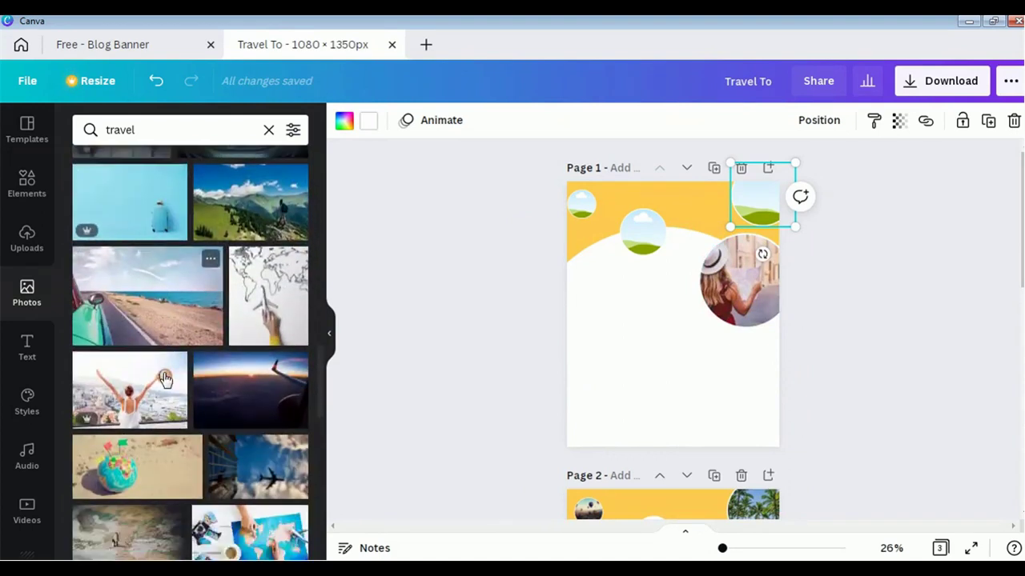
drag(120, 254, 144, 258)
drag(136, 432, 677, 260)
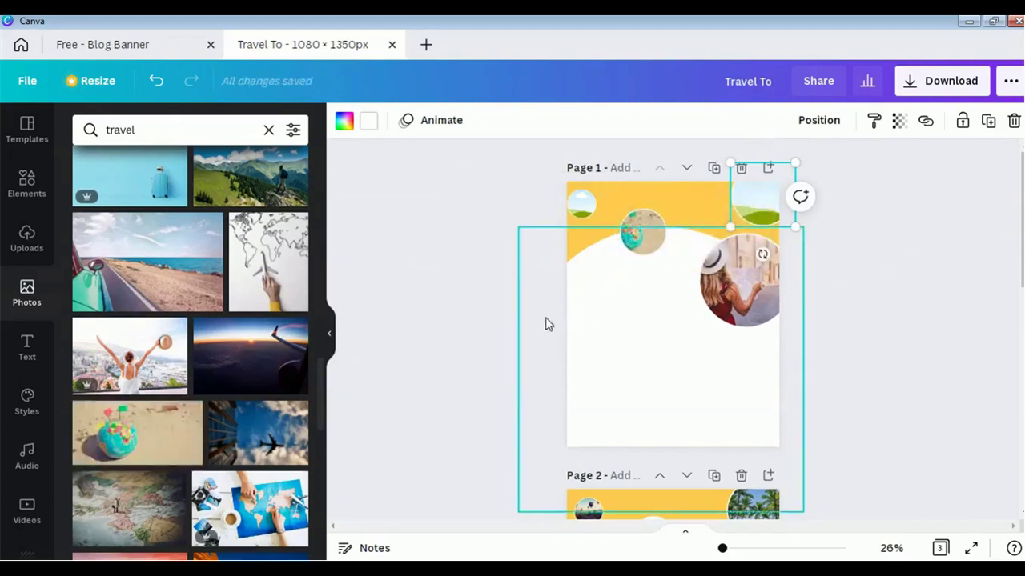
- Fill the upper-right frame with the woman facing the green waterfall and the medium frame with the woman in yellow raising her arms
scroll(210, 412, down, 3)
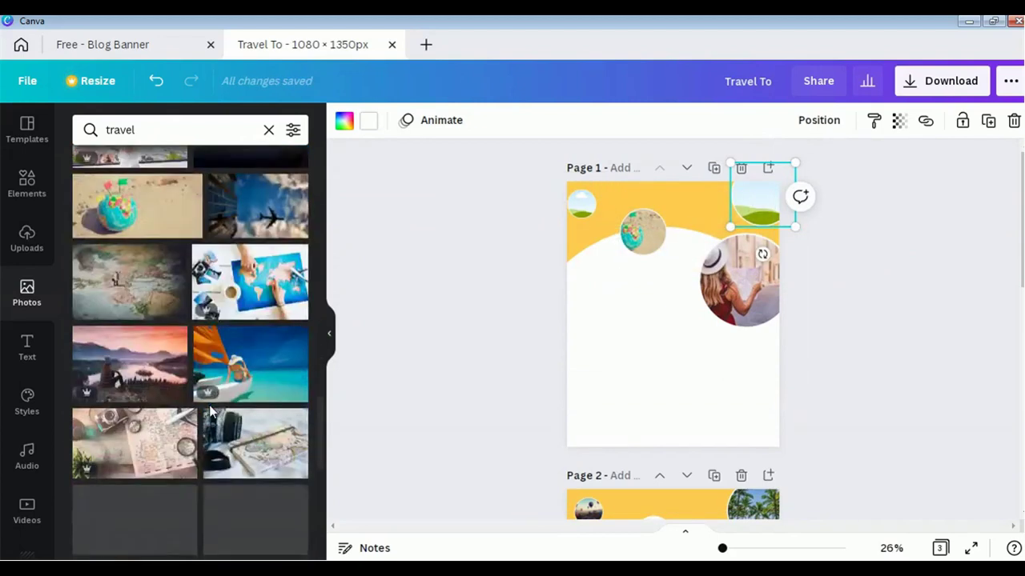
scroll(170, 407, down, 1)
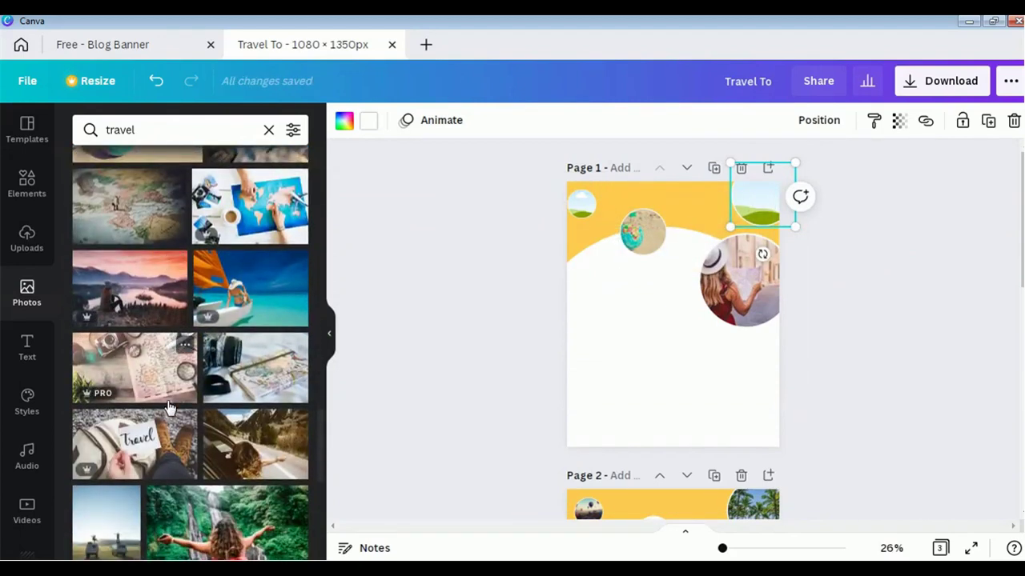
scroll(158, 437, down, 2)
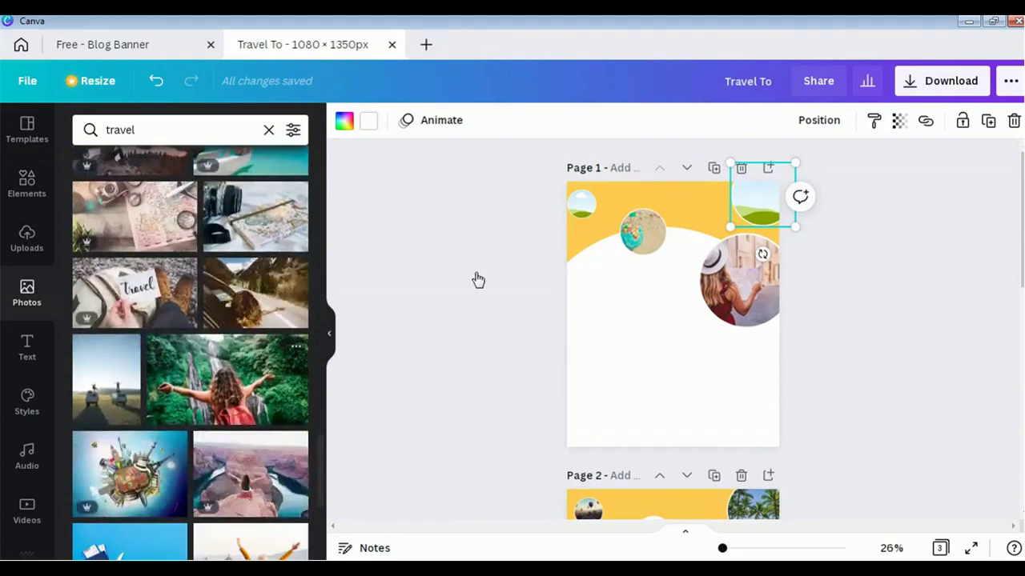
drag(477, 280, 749, 198)
scroll(183, 360, down, 3)
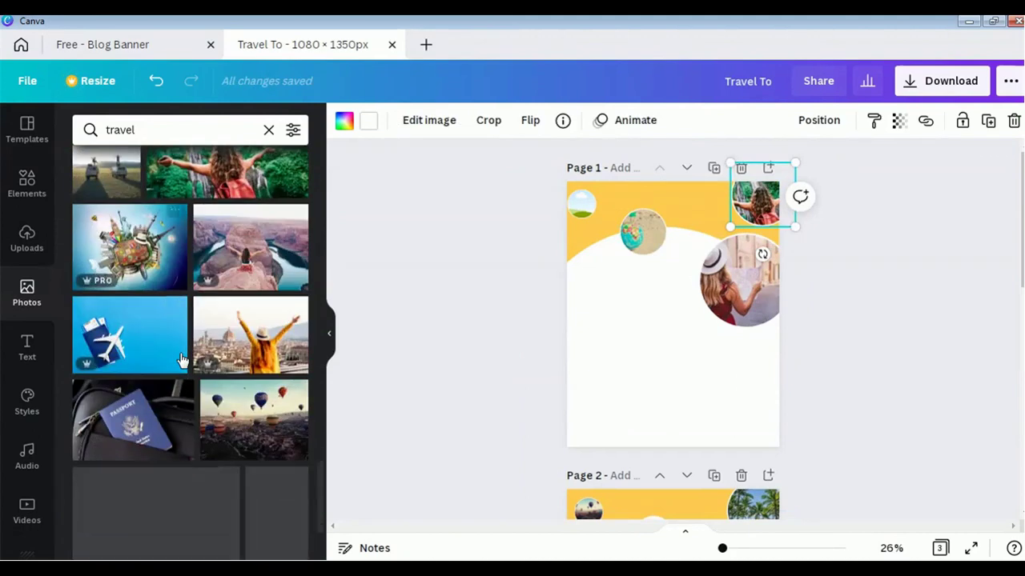
drag(244, 341, 645, 234)
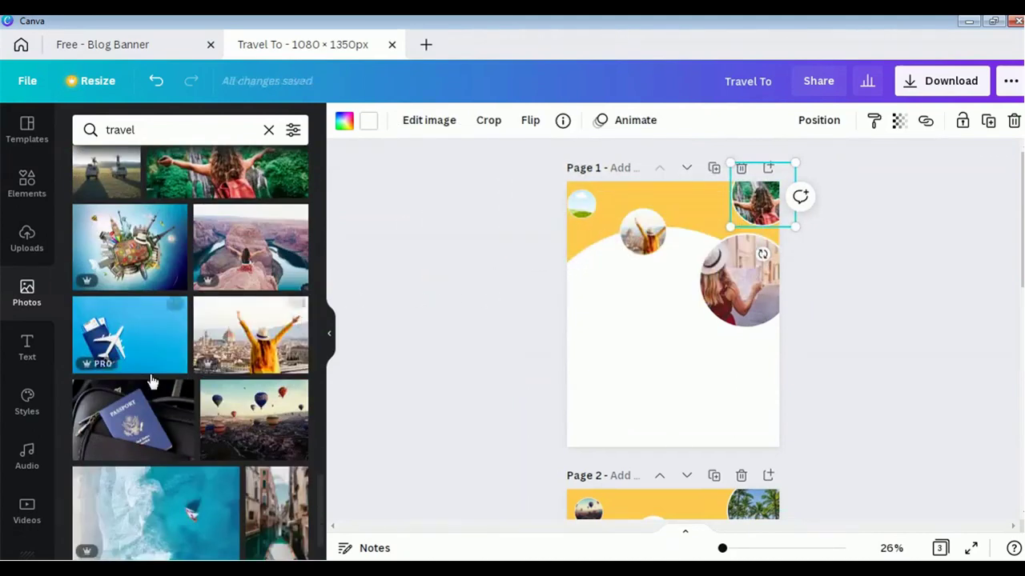
- Fill the small upper-left frame with the photo of the colourful signpost on the beach
scroll(158, 376, down, 5)
scroll(158, 376, down, 3)
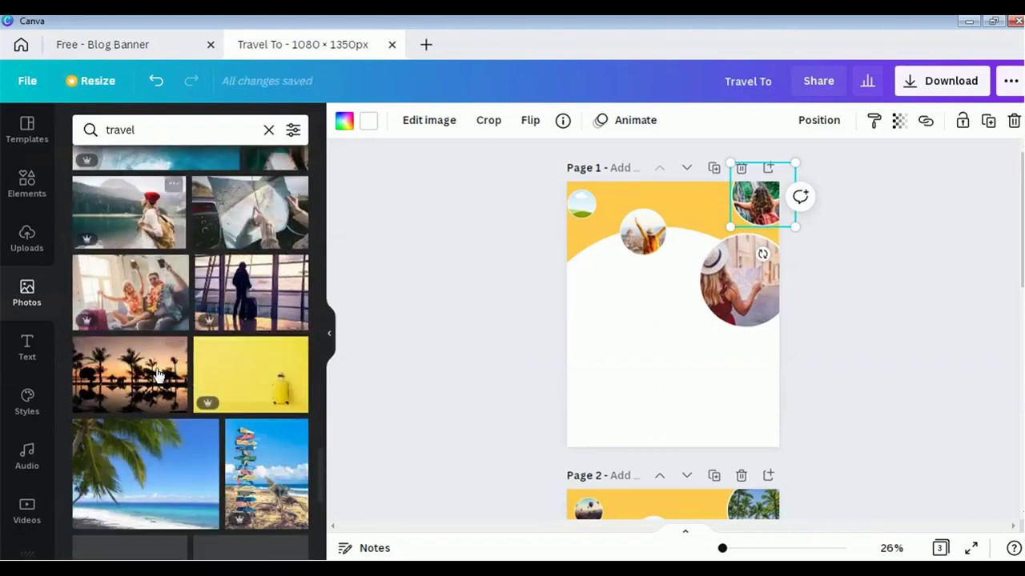
scroll(158, 374, down, 2)
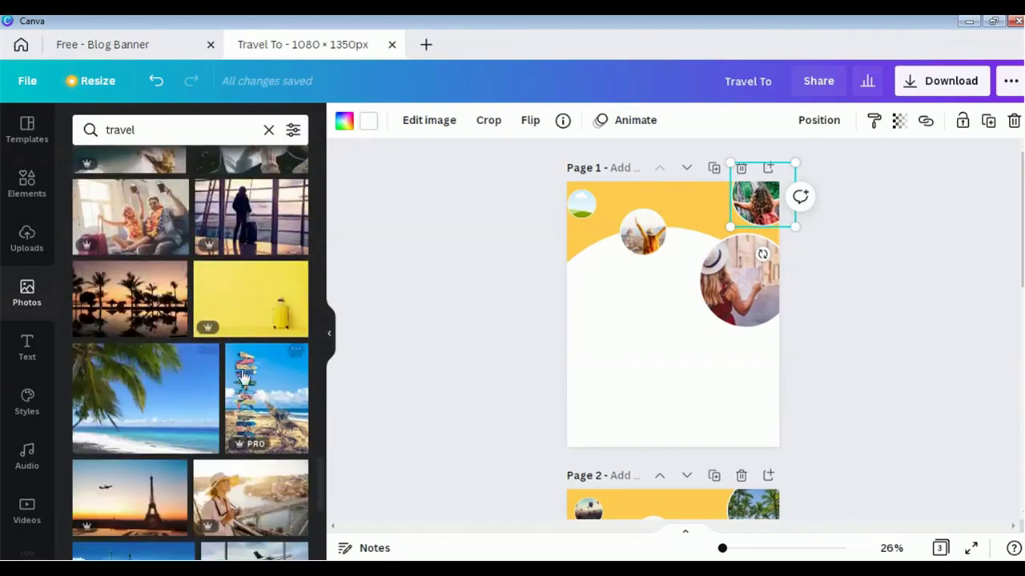
drag(476, 309, 589, 205)
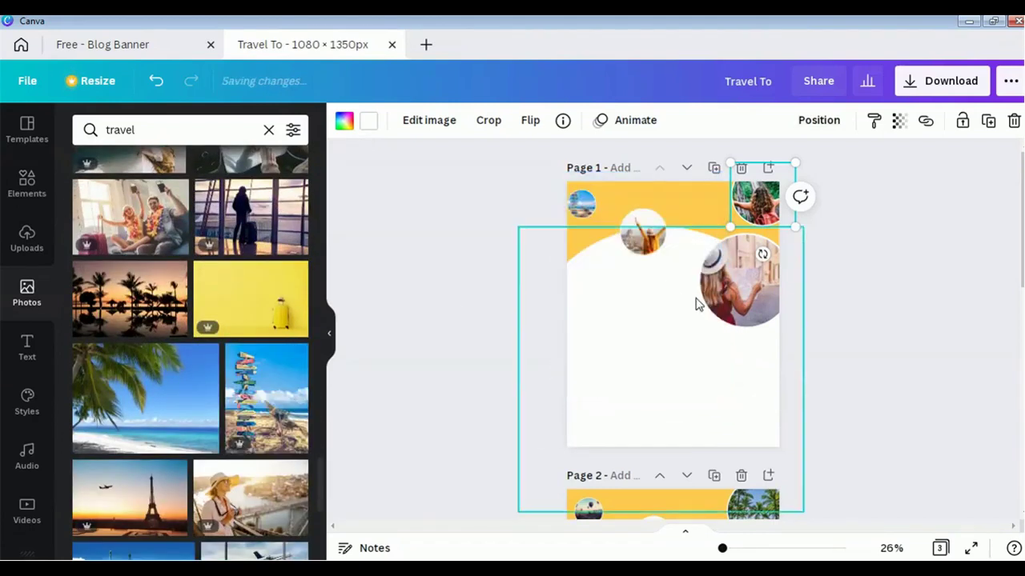
click(650, 346)
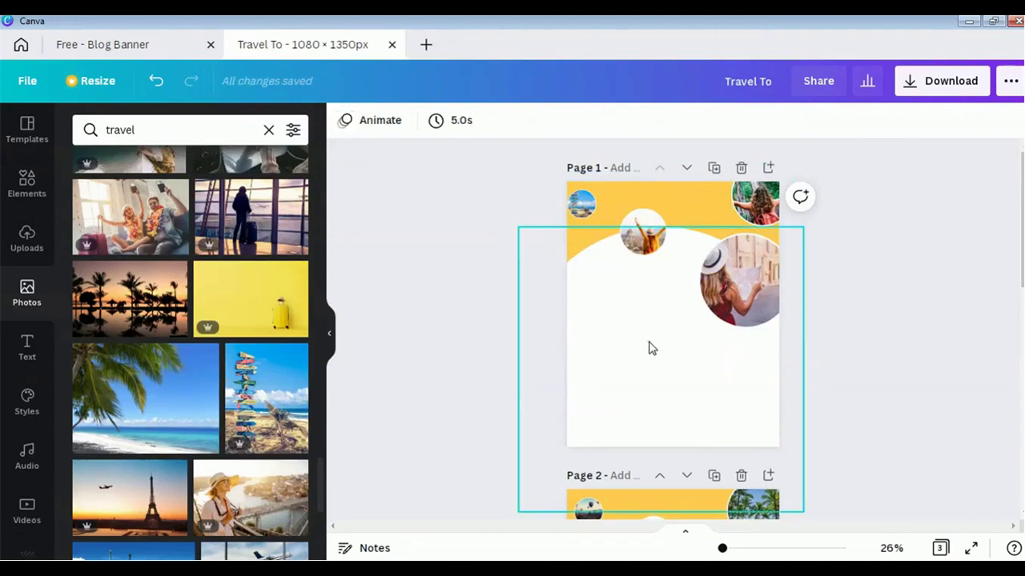
click(893, 373)
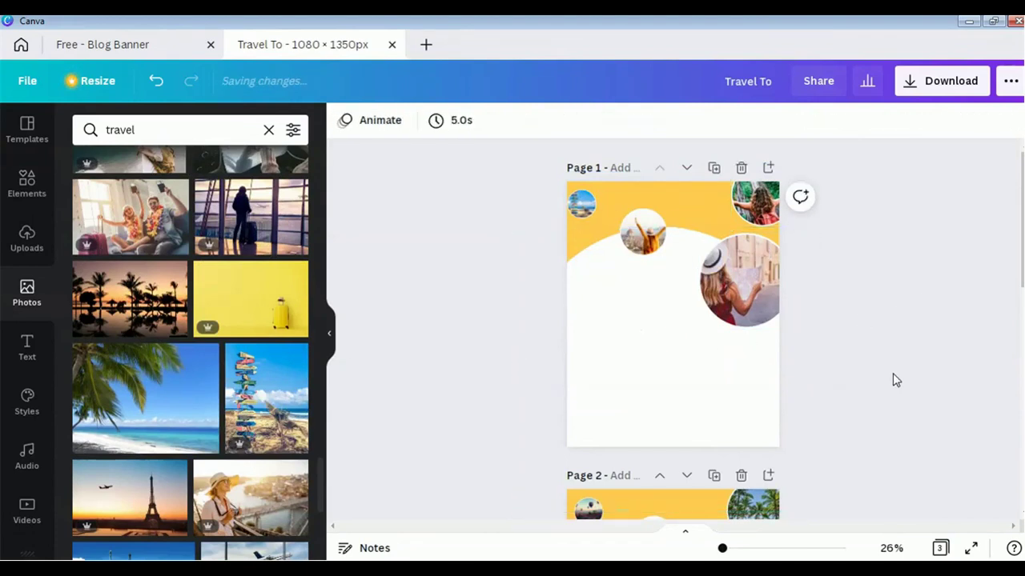
- Copy the heading, "More Lorem" subheading, body text and "TALK TO US" contact block from page 2 onto page 1
scroll(842, 392, down, 3)
click(632, 368)
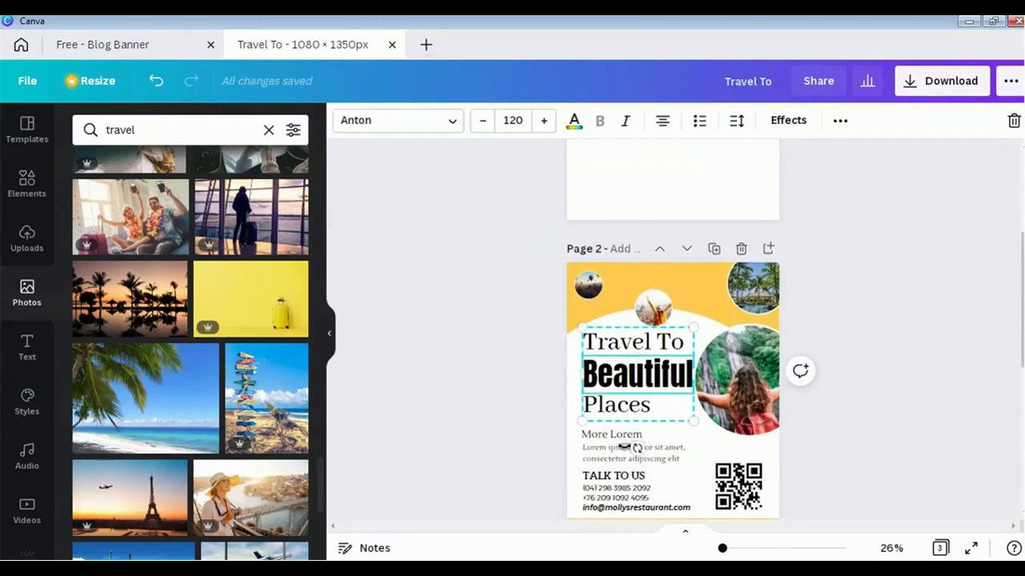
shift+click(629, 448)
shift+click(613, 435)
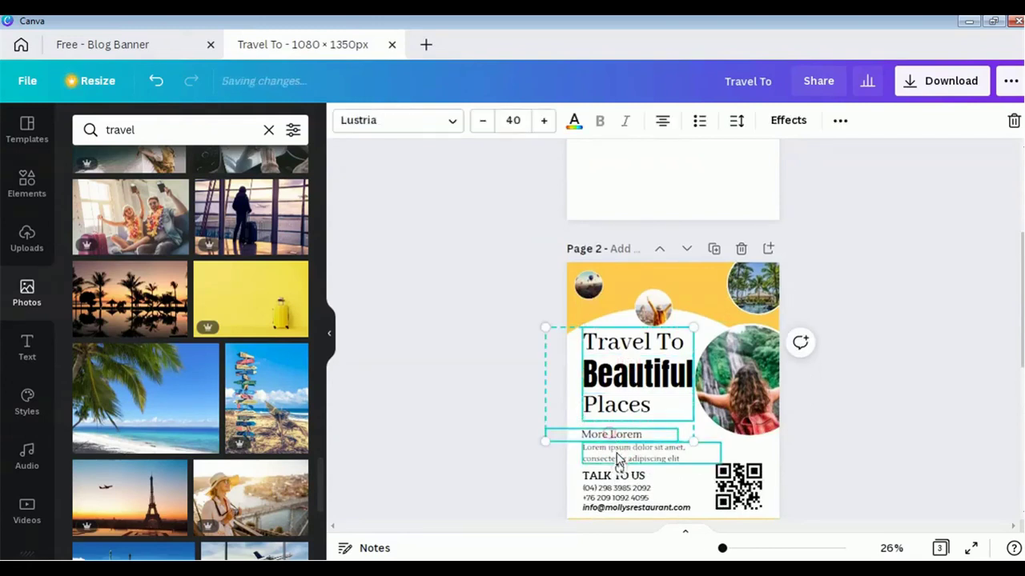
shift+click(617, 490)
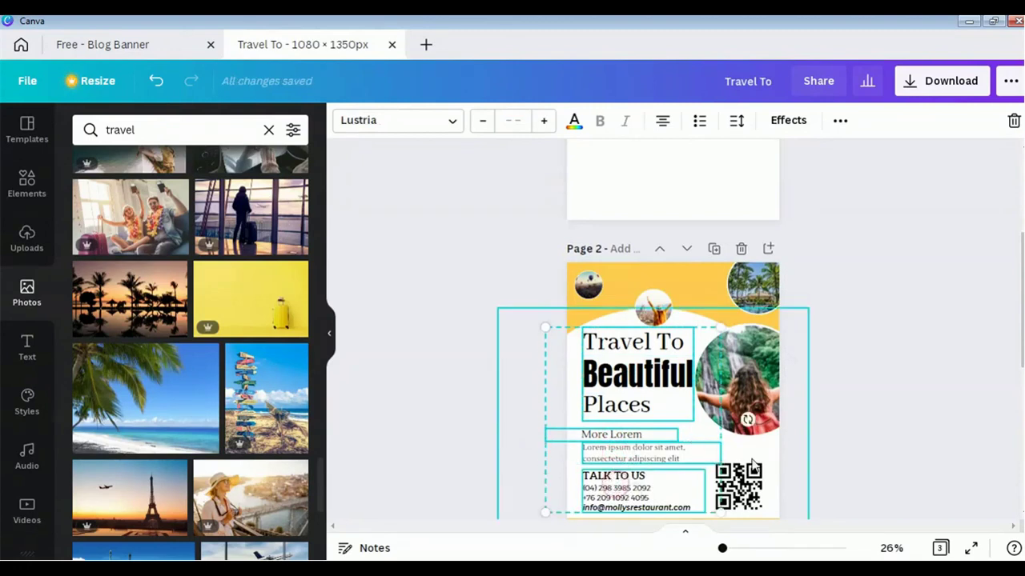
drag(754, 464, 693, 377)
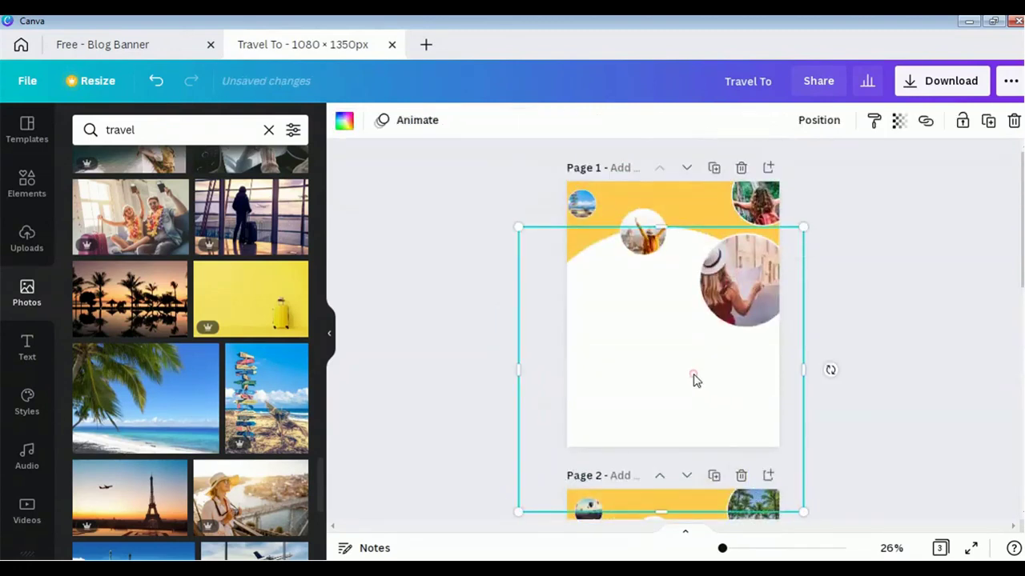
click(825, 398)
- Shift the heading, "More Lorem" subheading, body text and "TALK TO US" block slightly down together on page 1
scroll(824, 396, down, 2)
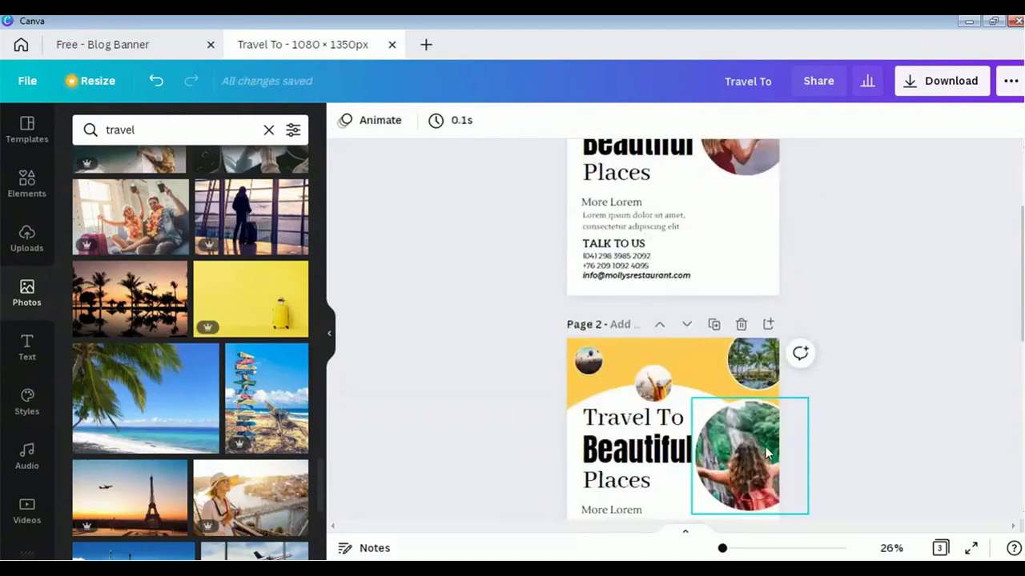
scroll(889, 416, down, 2)
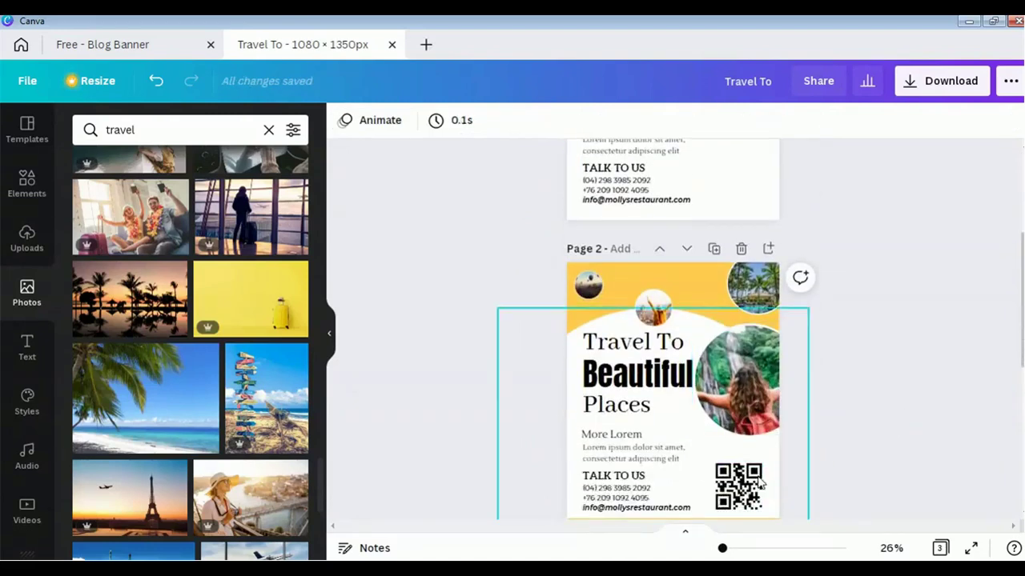
scroll(814, 437, up, 5)
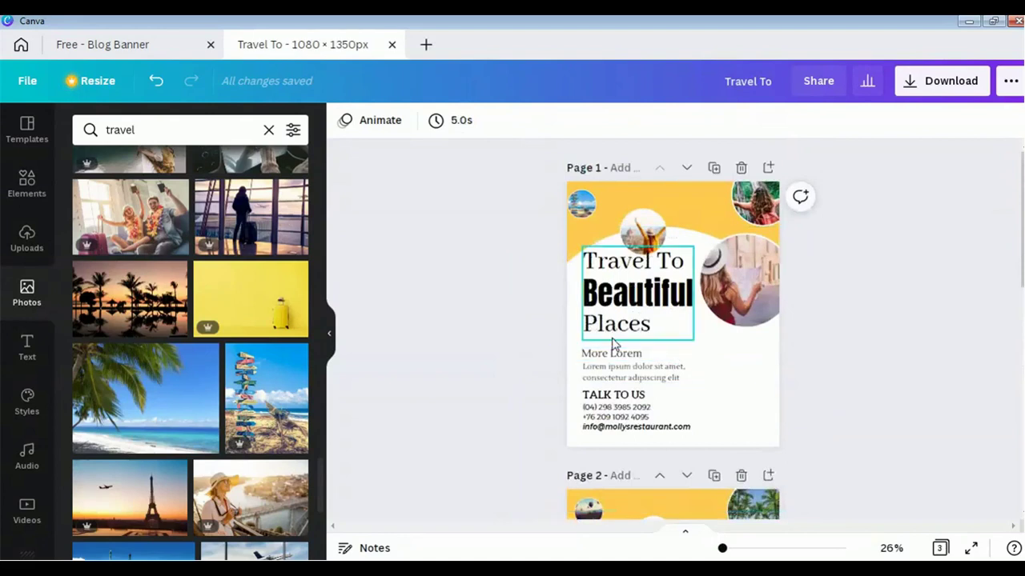
click(617, 293)
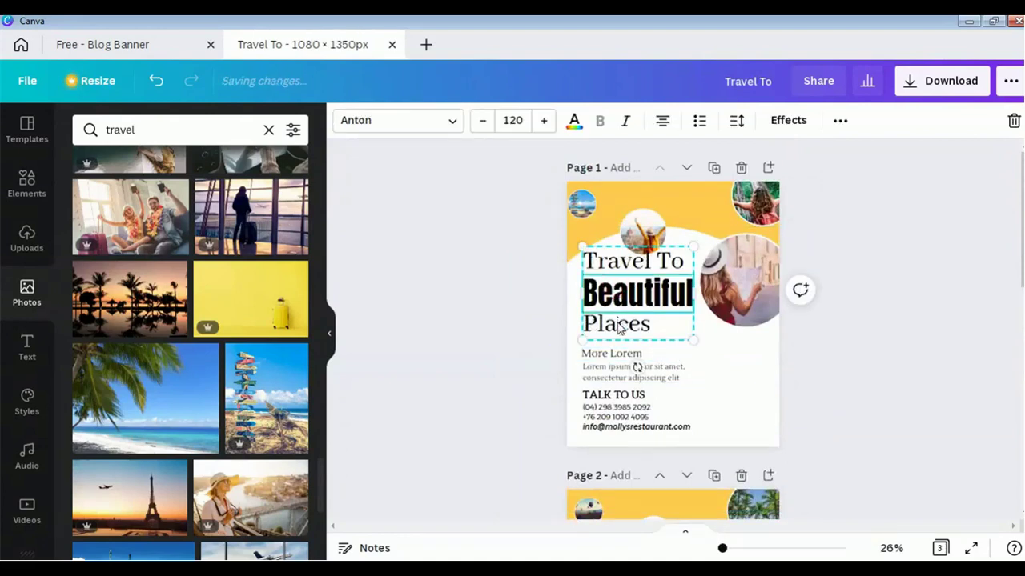
shift+click(617, 355)
shift+click(617, 370)
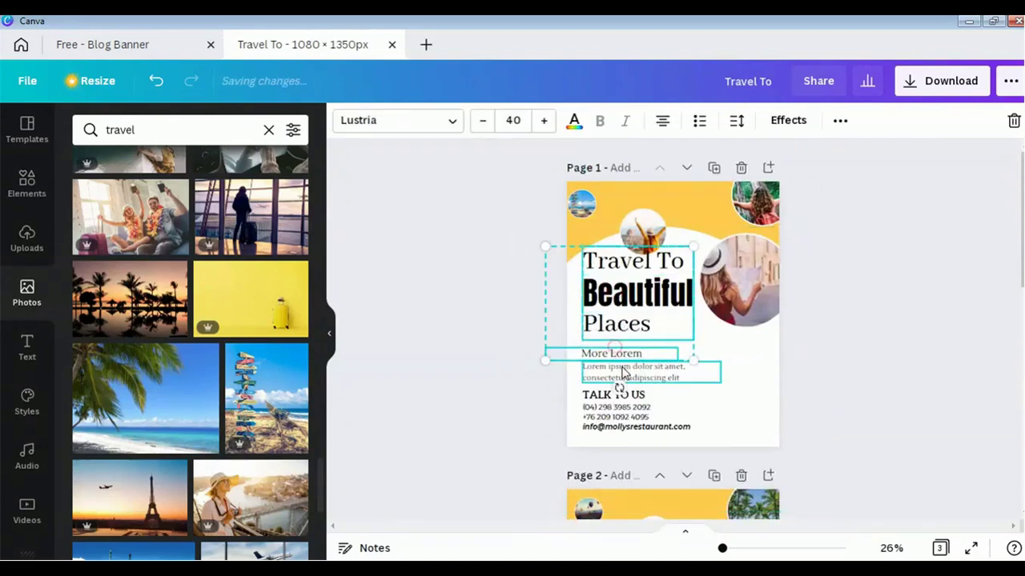
shift+click(617, 412)
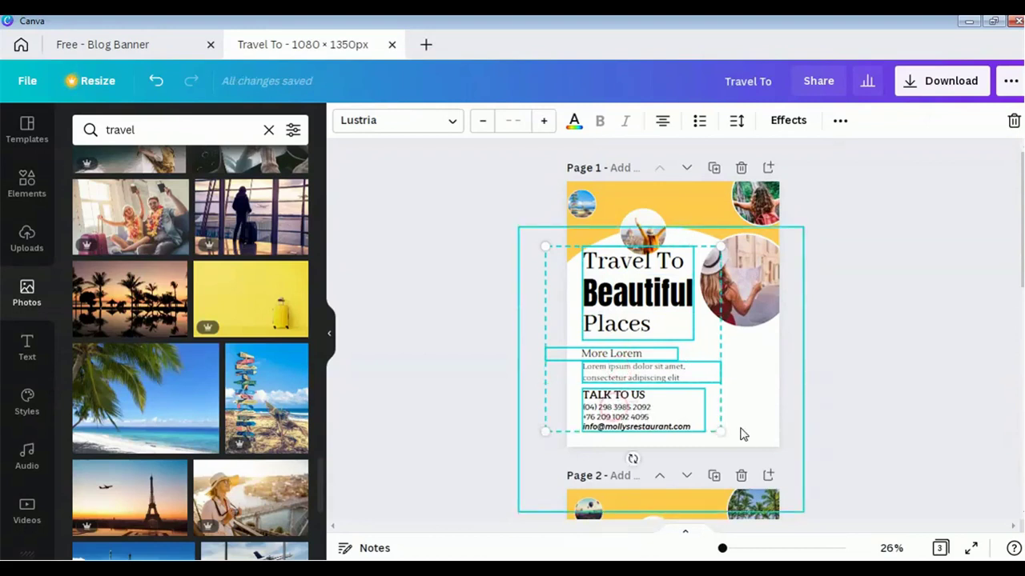
key(Down)
key(Down)
key(Down)
key(Down)
key(Down)
key(Down)
key(Down)
key(Down)
key(Down)
key(Down)
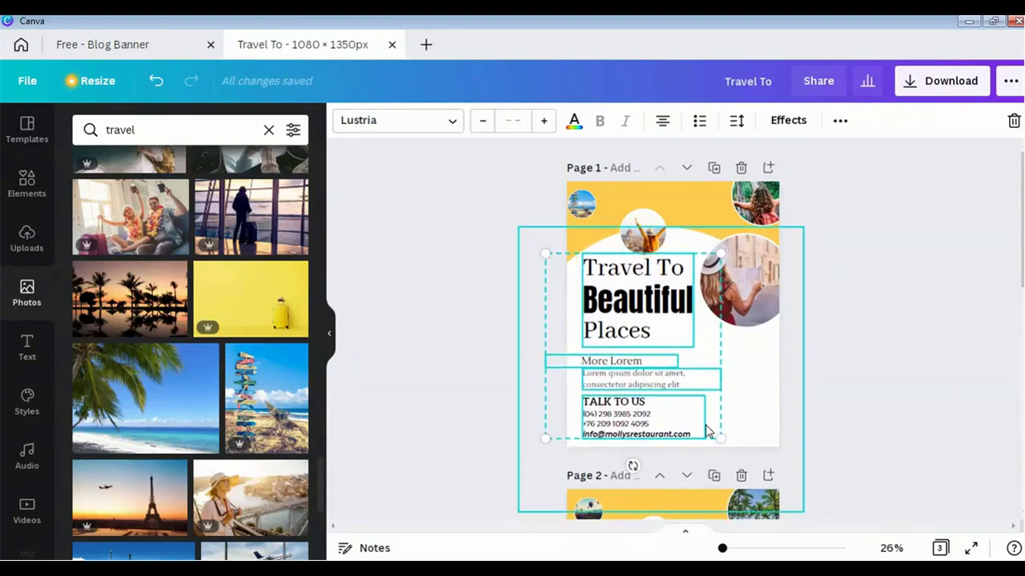
key(Up)
key(Up)
key(Up)
key(Up)
key(Up)
key(Up)
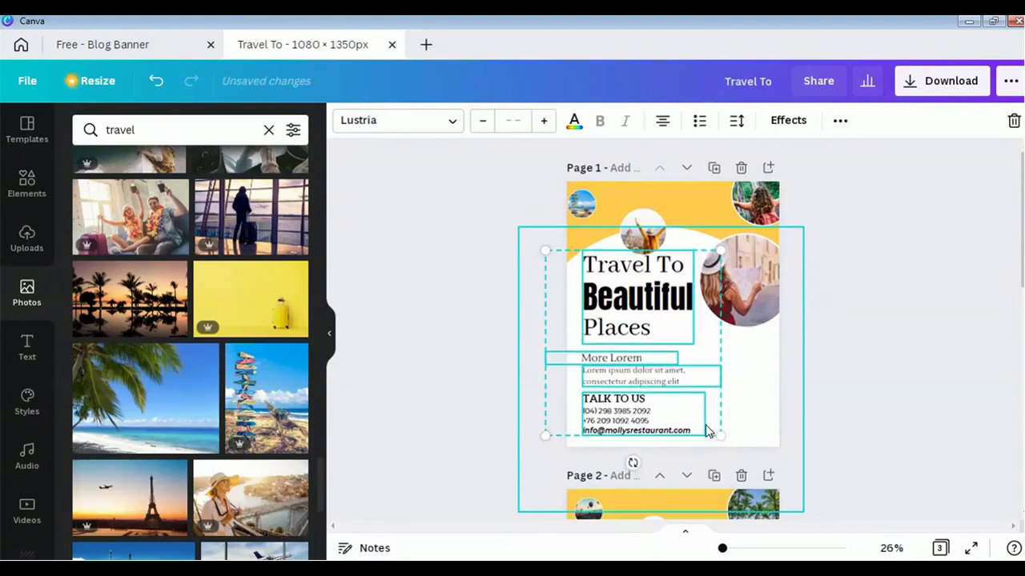
click(894, 372)
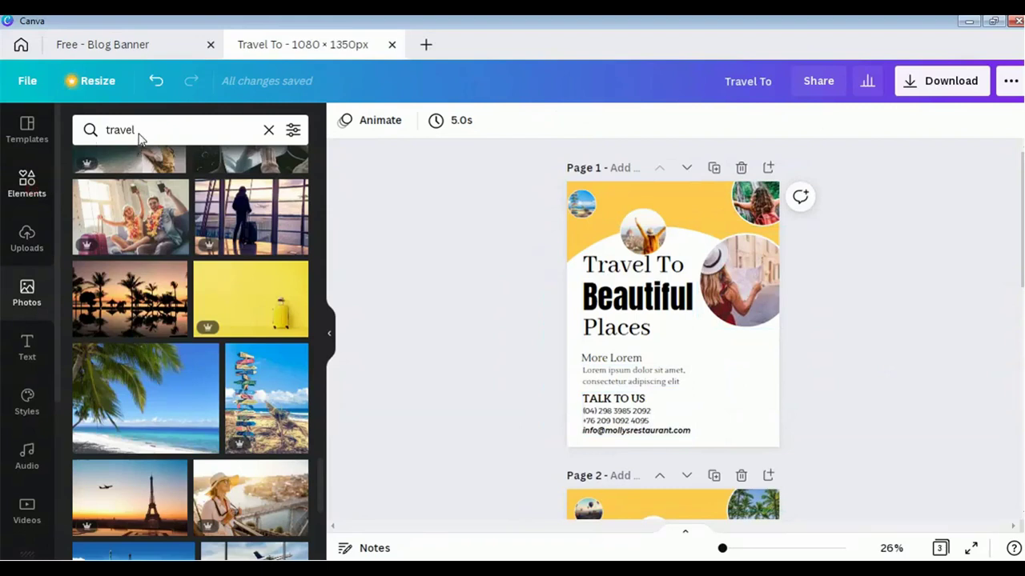
- Search the elements for "qr code" and place a black QR code beside the contact block on page 1
drag(143, 130, 92, 129)
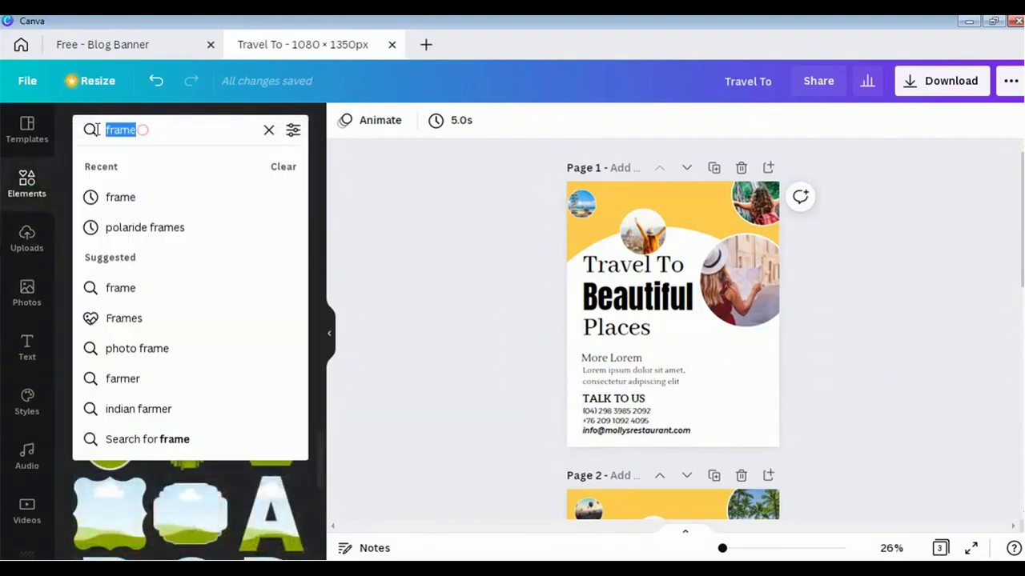
text(o)
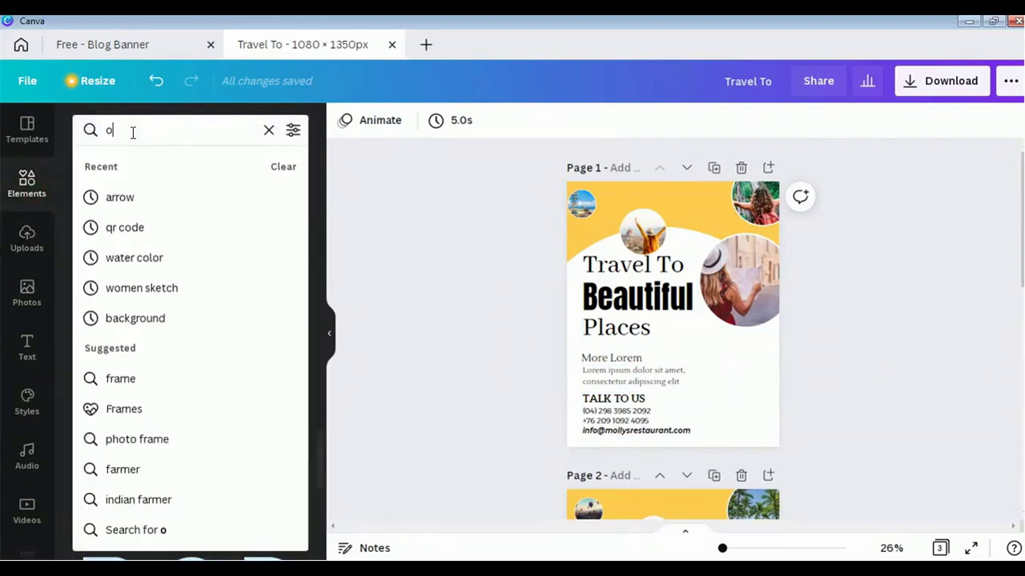
key(BackSpace)
text(q)
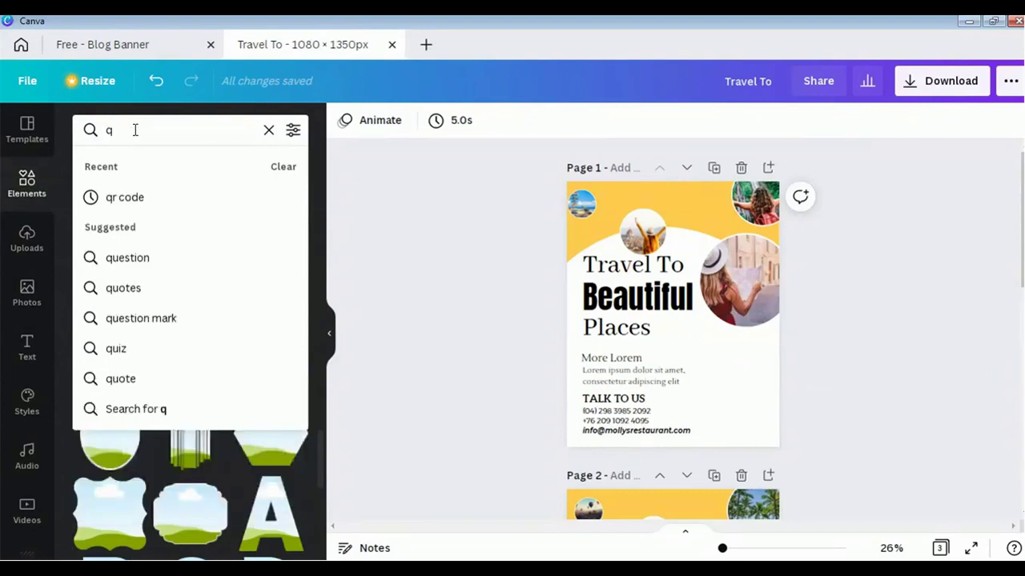
click(124, 197)
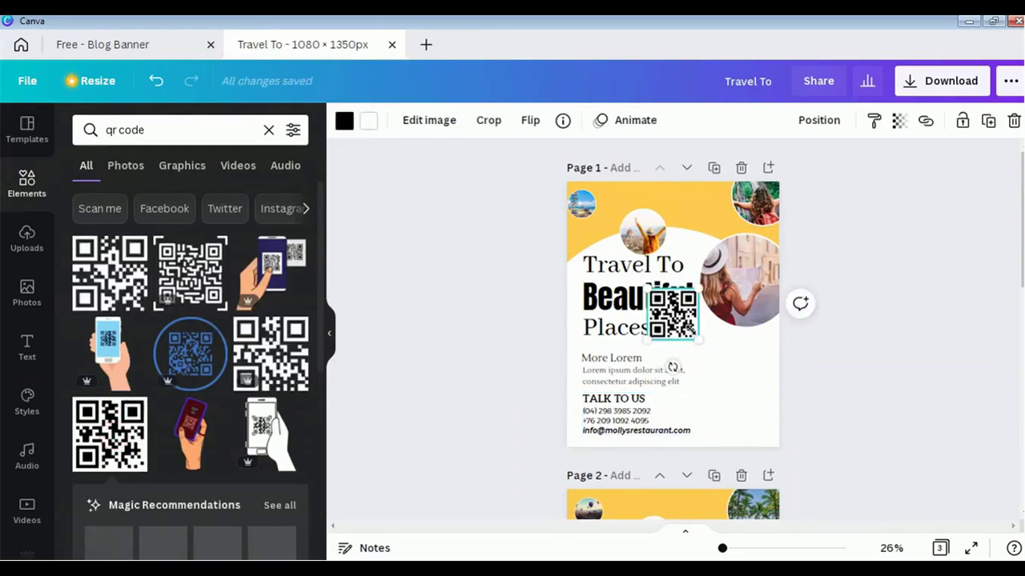
drag(723, 376, 735, 398)
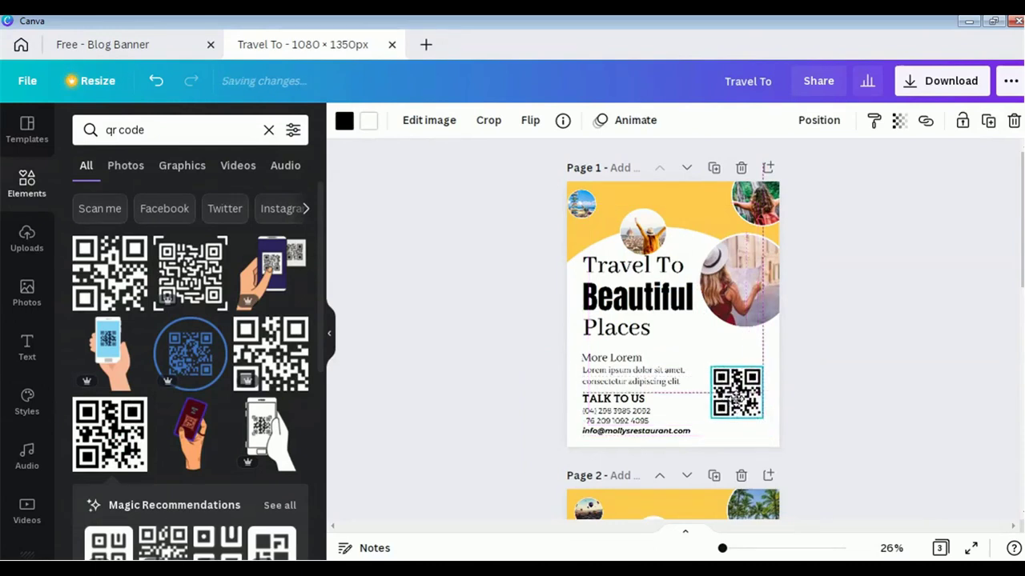
click(884, 332)
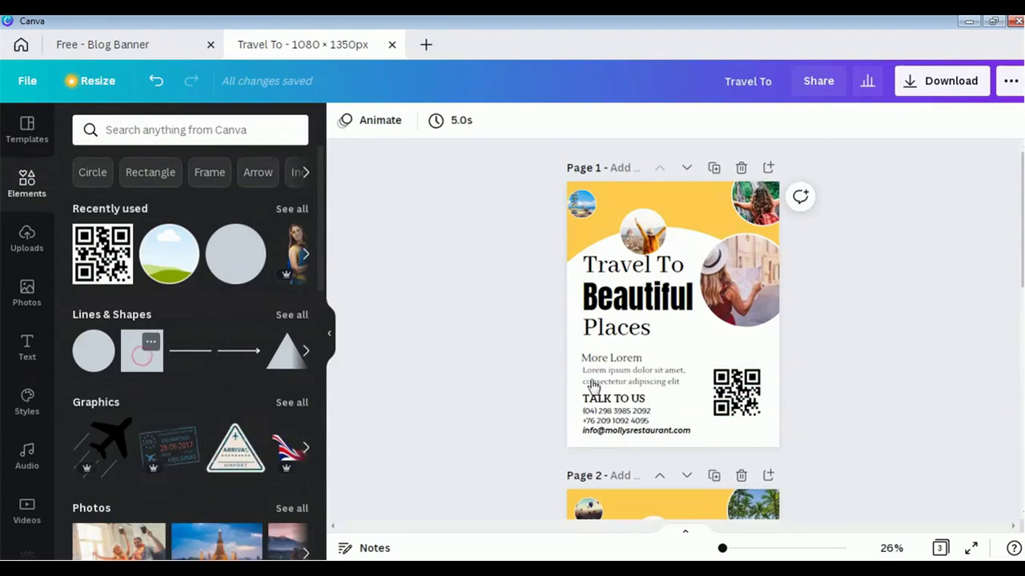
- Add a square shape to page 1 and turn it into a thin, full-width strip along the page's bottom edge
click(142, 356)
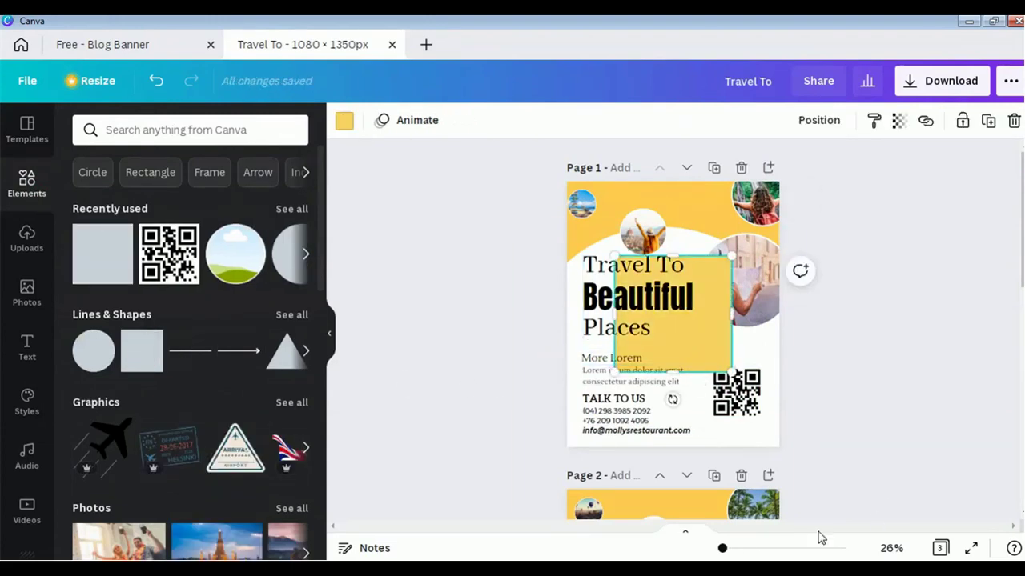
drag(722, 550, 724, 549)
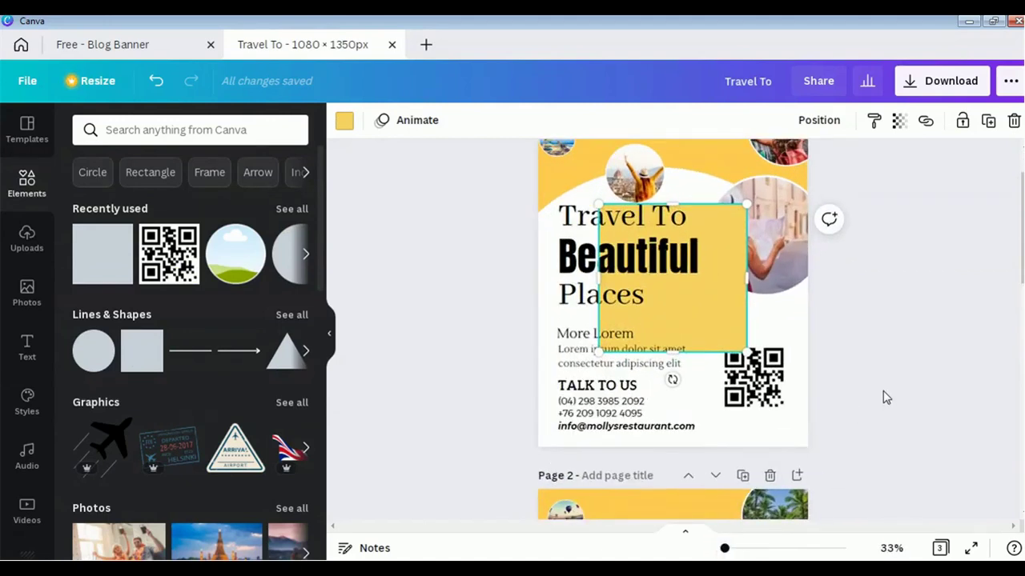
scroll(882, 395, up, 1)
scroll(882, 395, down, 2)
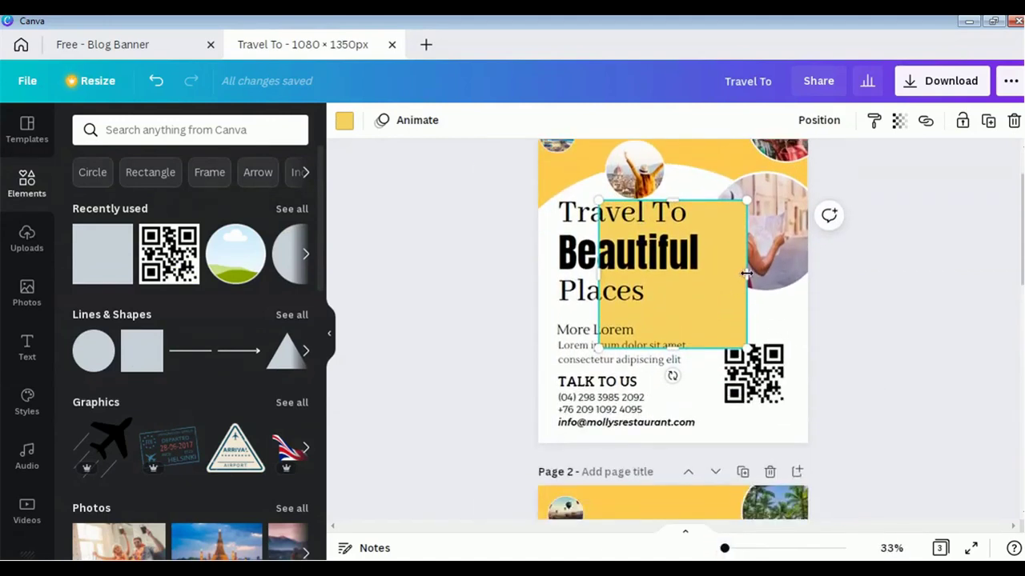
drag(766, 275, 807, 275)
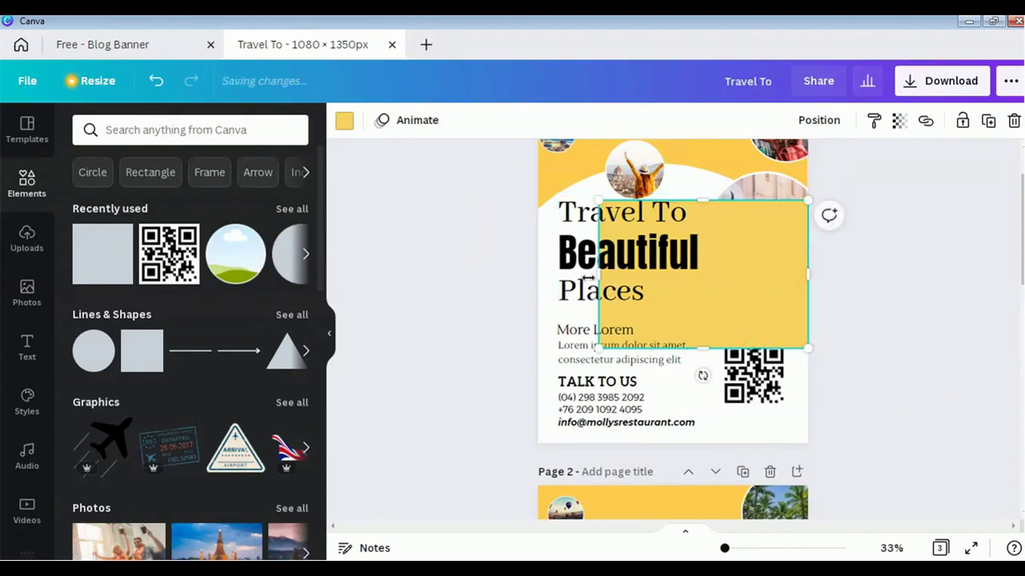
drag(570, 275, 538, 275)
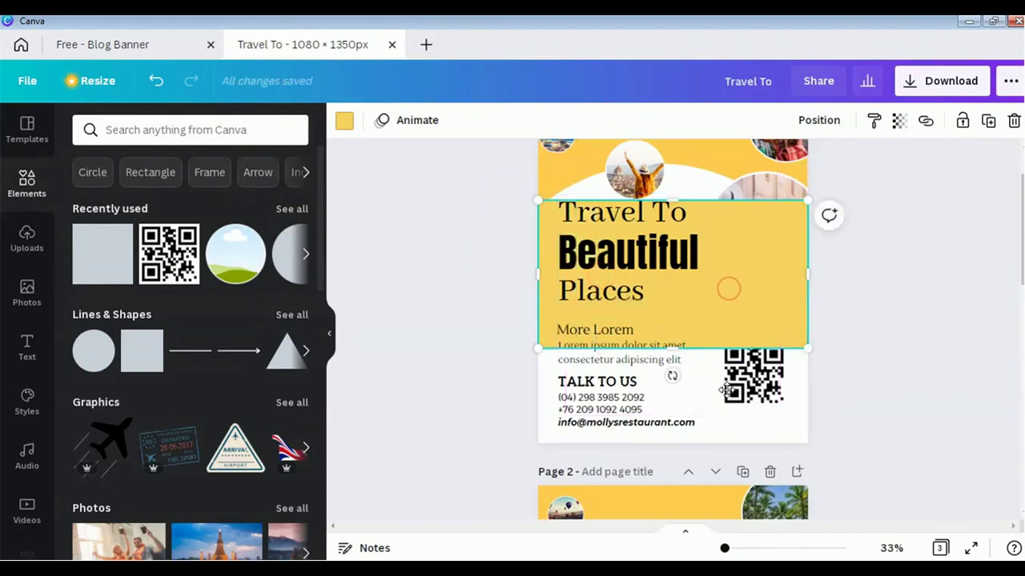
drag(727, 288, 730, 365)
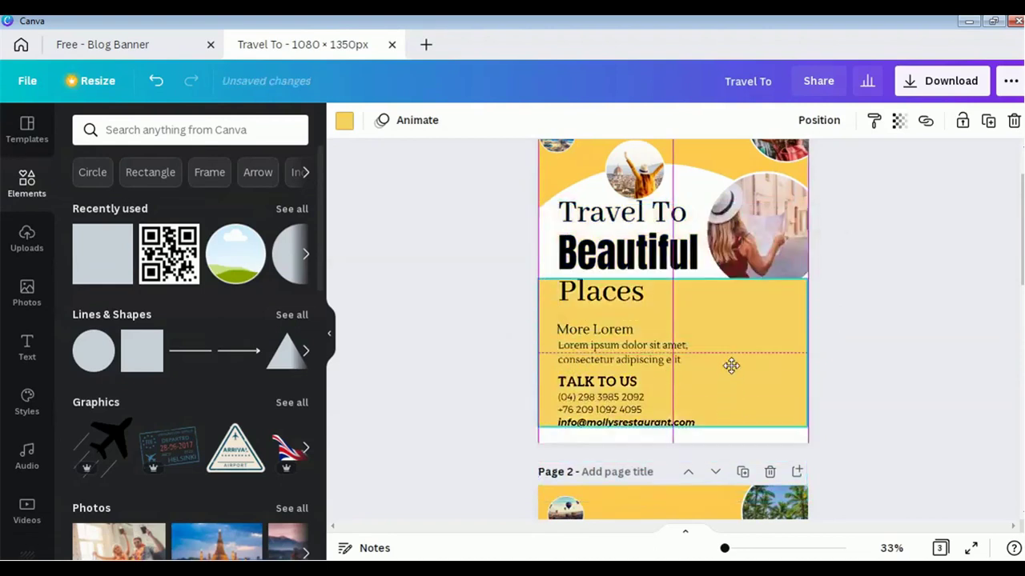
drag(699, 423, 684, 476)
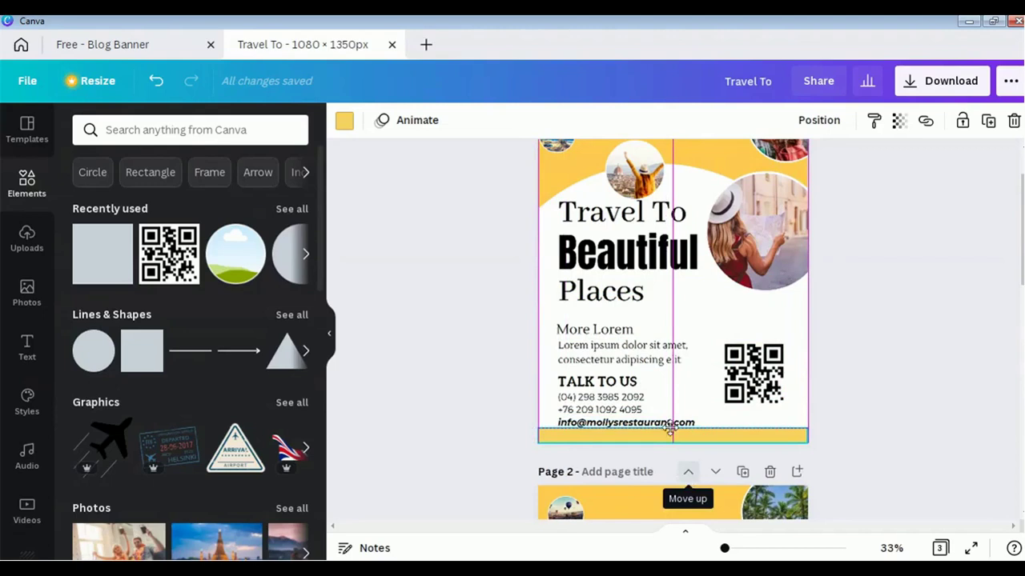
- Move the "More Lorem" subheading, body text and "TALK TO US" block up together, away from the bottom strip
click(613, 335)
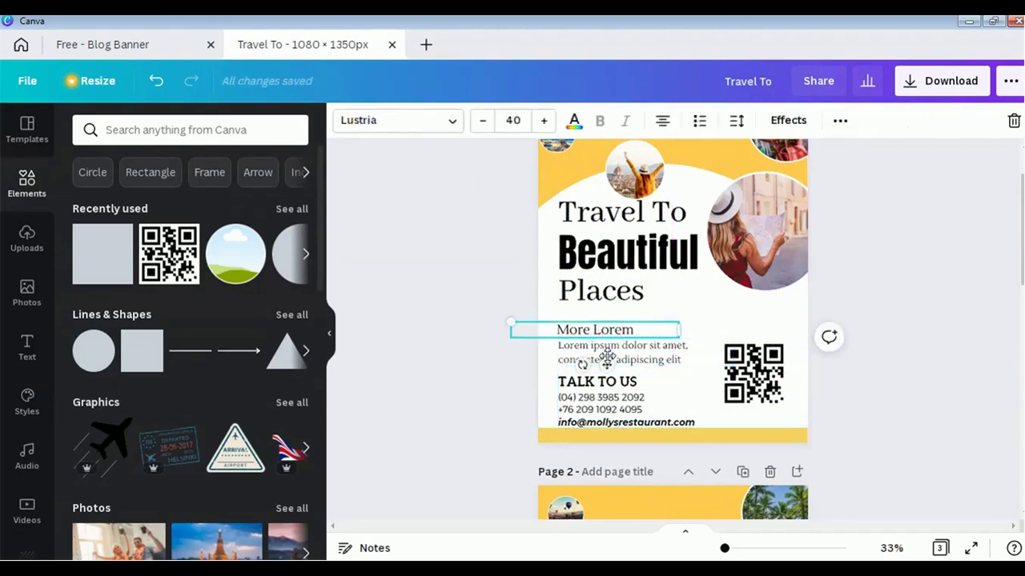
shift+click(620, 353)
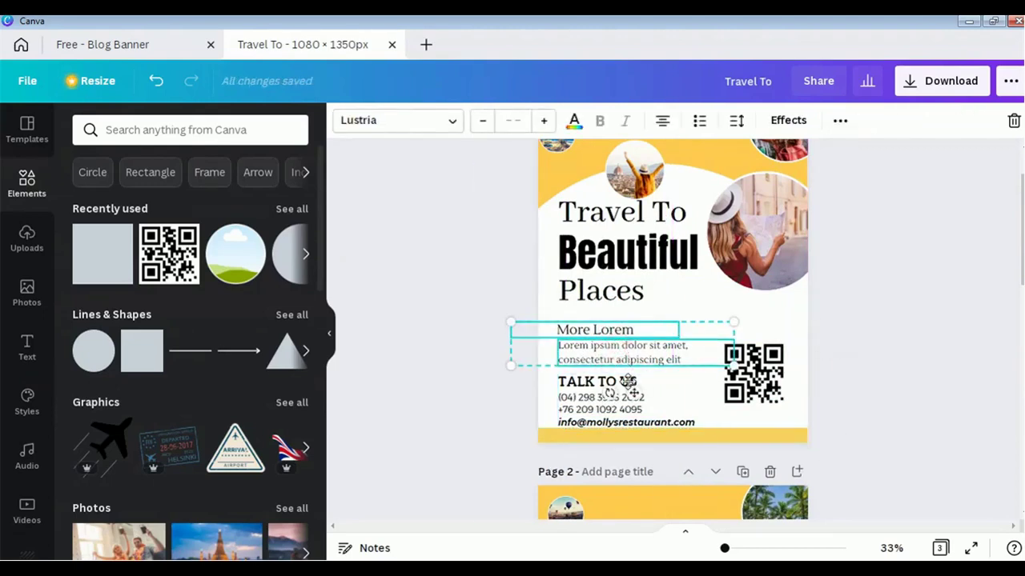
shift+click(629, 381)
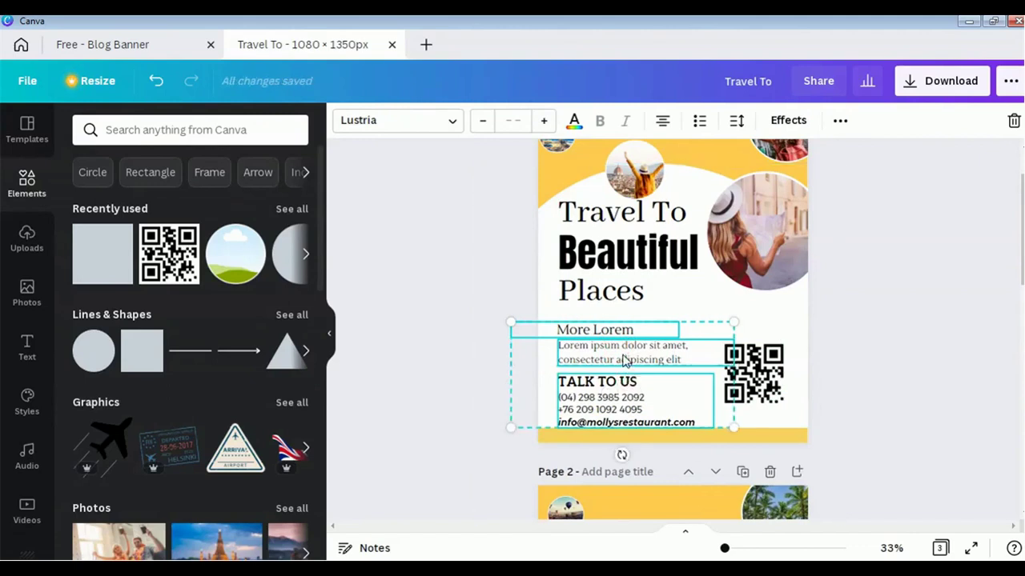
key(Up)
key(Up)
key(Up)
key(Up)
key(Up)
key(Up)
key(Up)
key(Up)
key(Up)
key(Up)
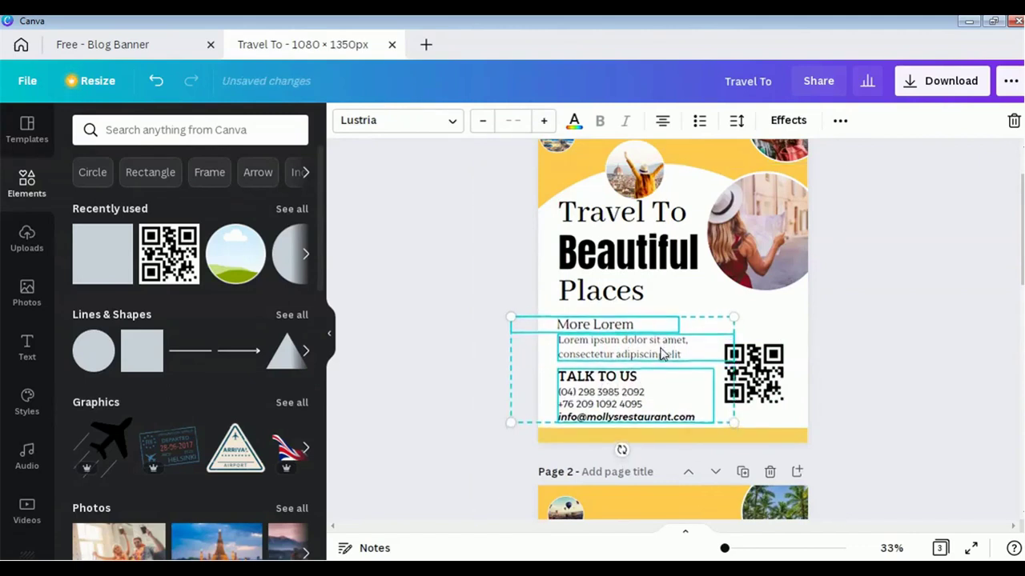
click(920, 354)
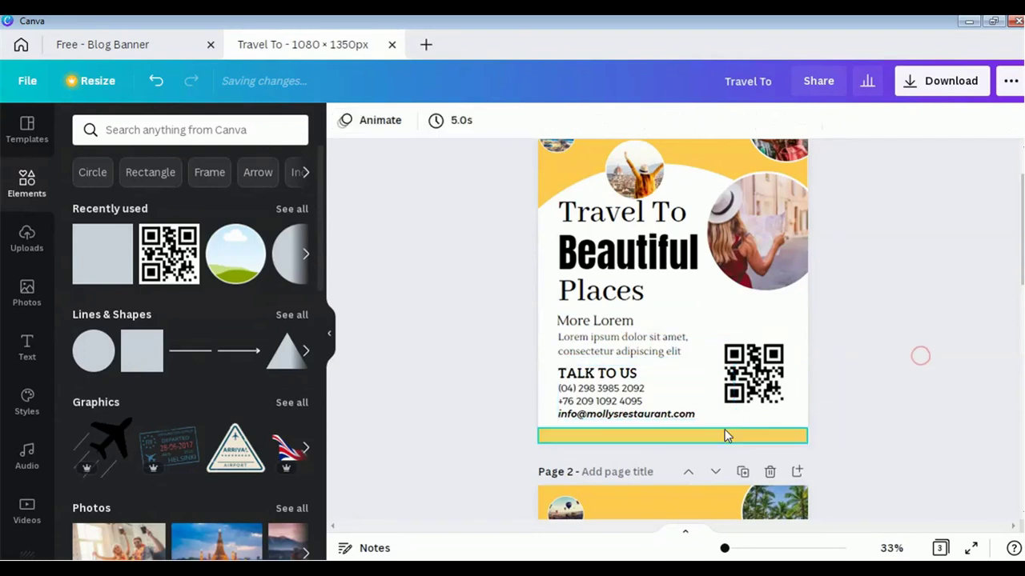
- Recolour the bottom strip with the orange-yellow document colour of the header and view the finished design full screen
click(724, 436)
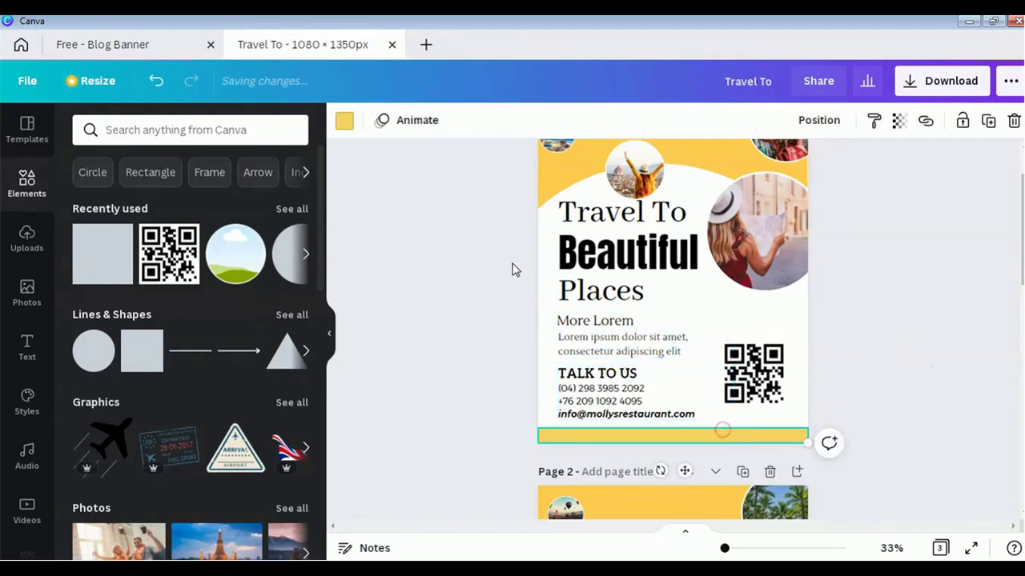
click(343, 122)
click(210, 201)
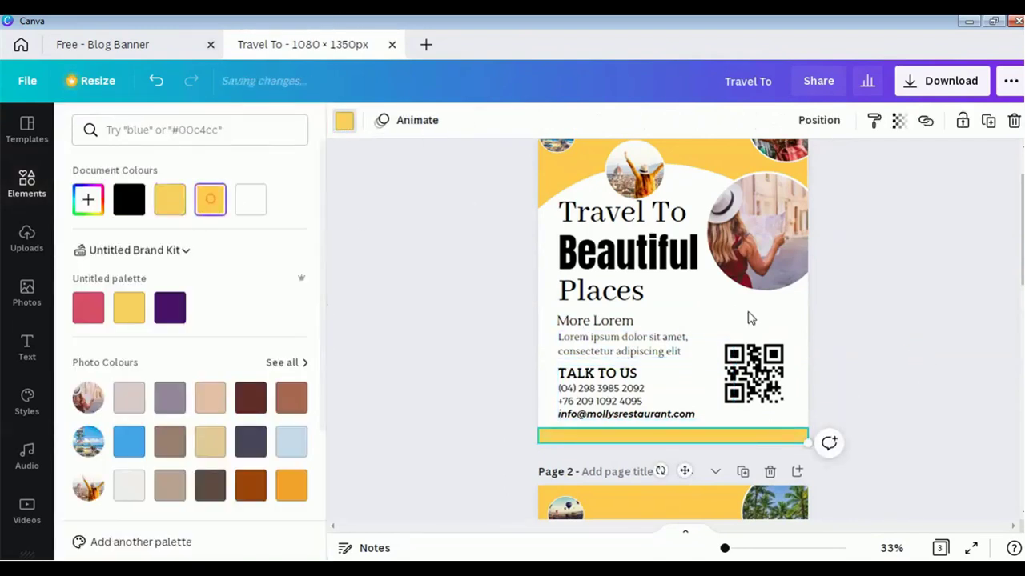
key(Escape)
scroll(921, 432, up, 2)
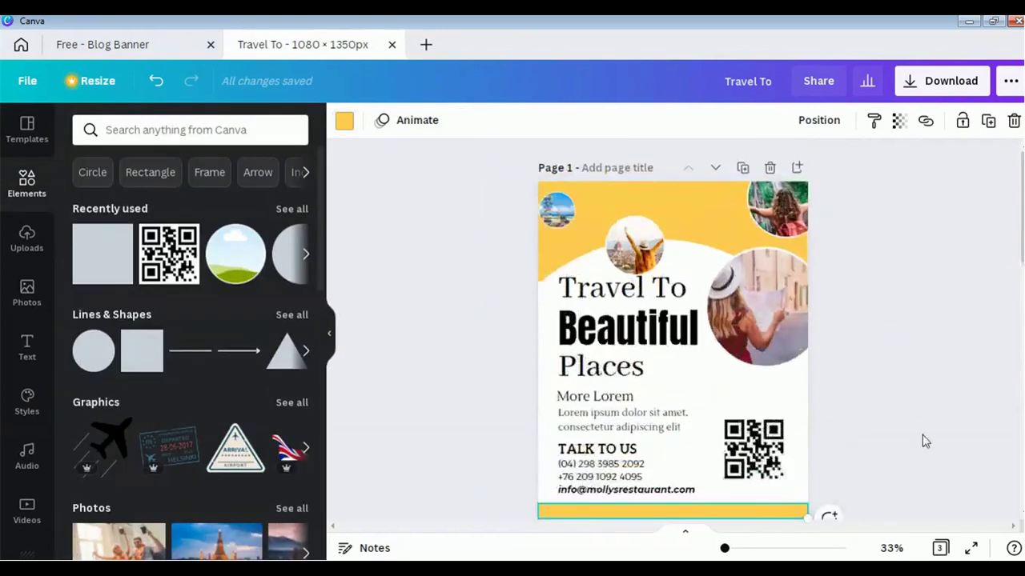
click(967, 549)
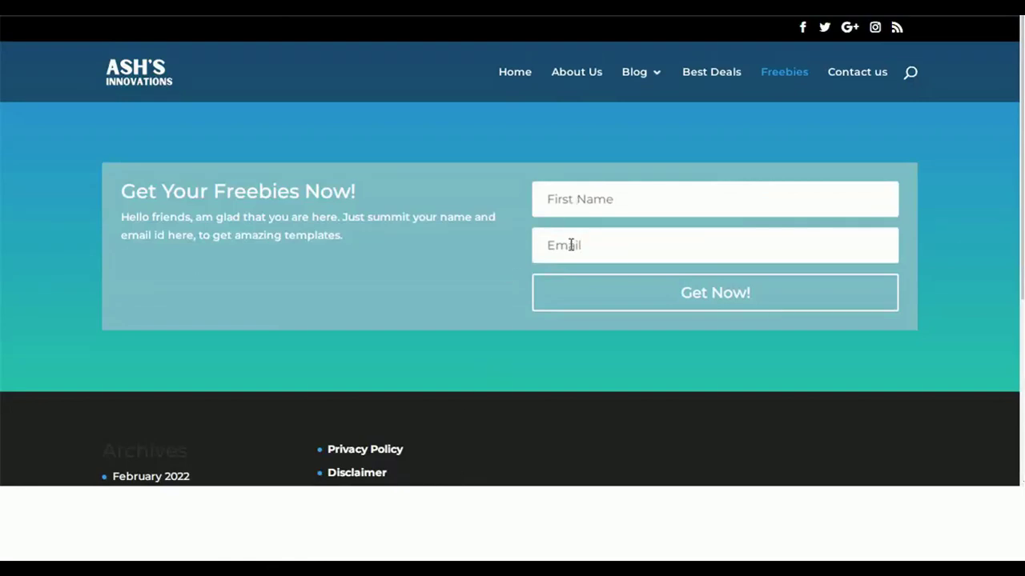
- Submit the freebies form on the Ash's Innovations site and follow the access link in the "Thanks for joining us" email in Gmail
click(695, 307)
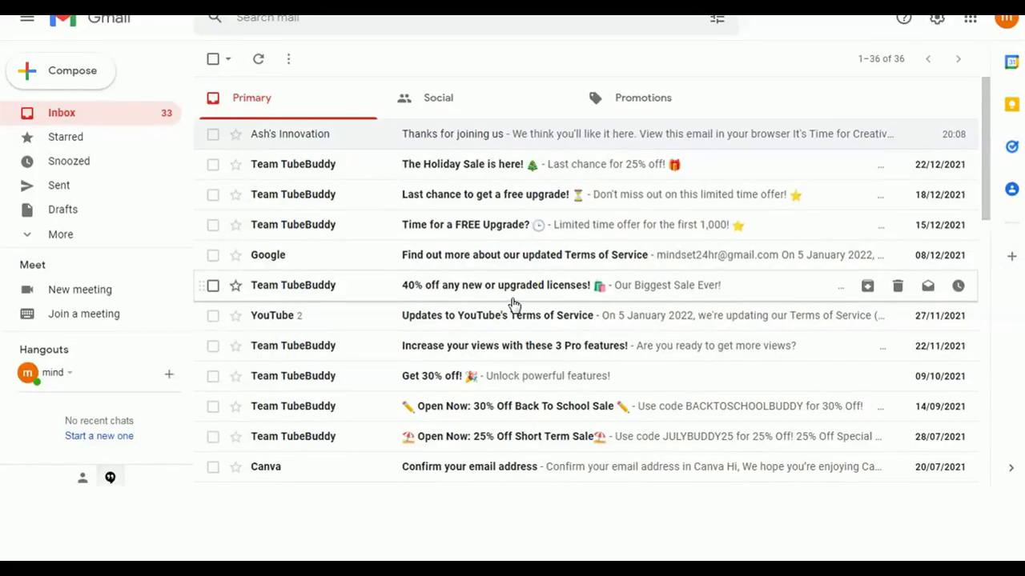
click(414, 140)
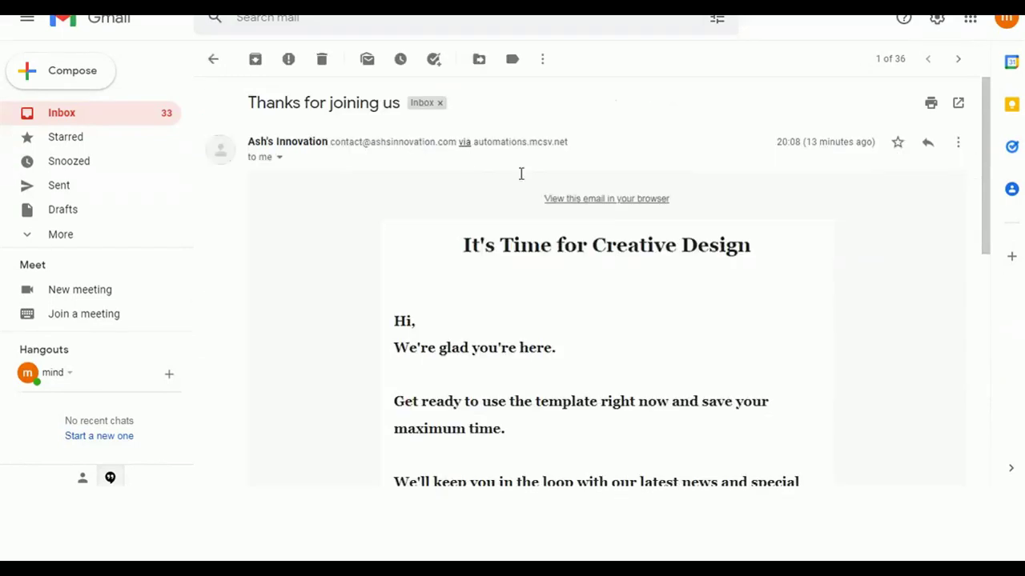
scroll(512, 345, down, 4)
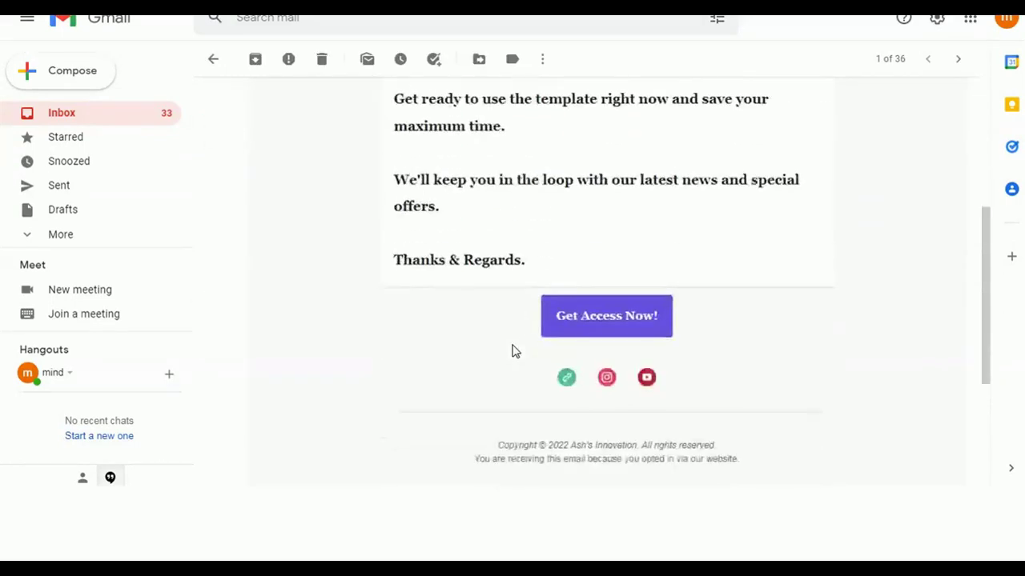
click(603, 317)
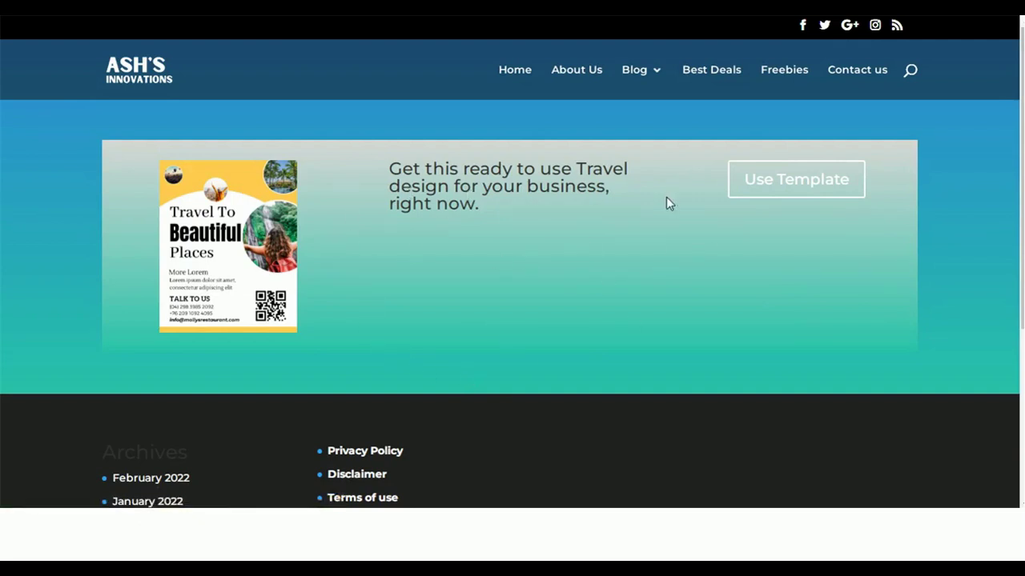
- Use the ready-made Travel template from the freebies page and open it for editing in Canva with the side panel collapsed
click(774, 183)
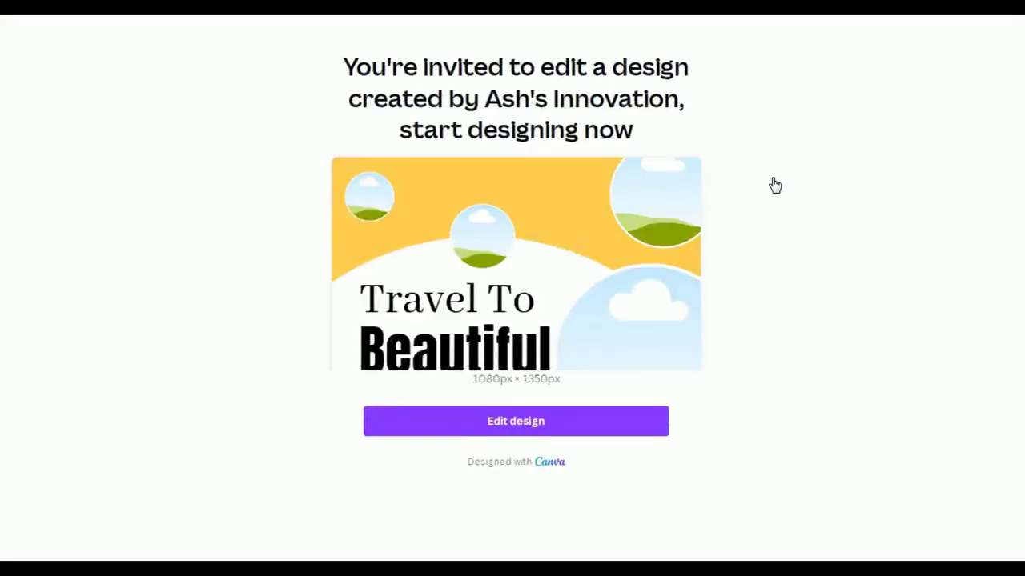
click(513, 422)
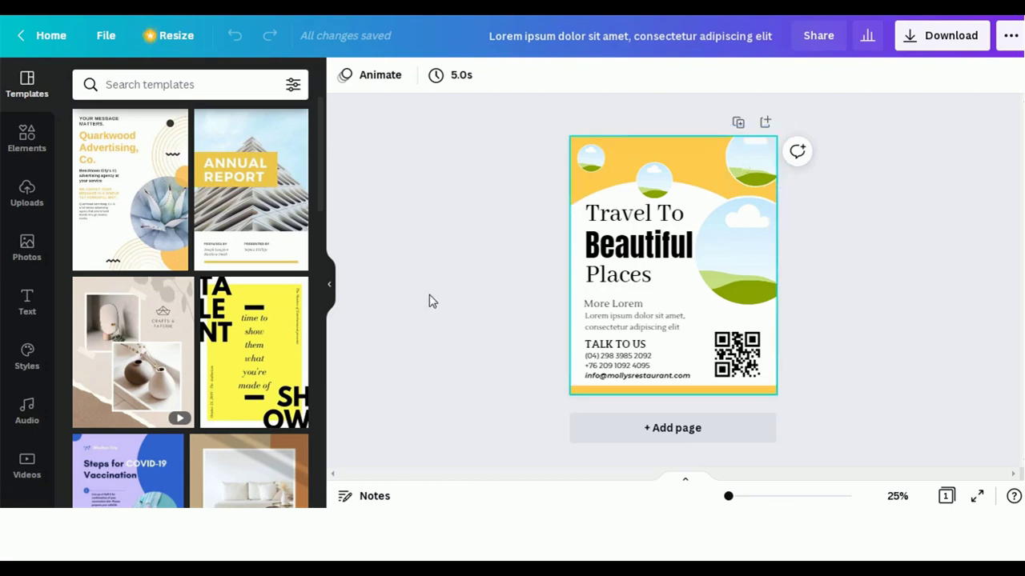
click(329, 287)
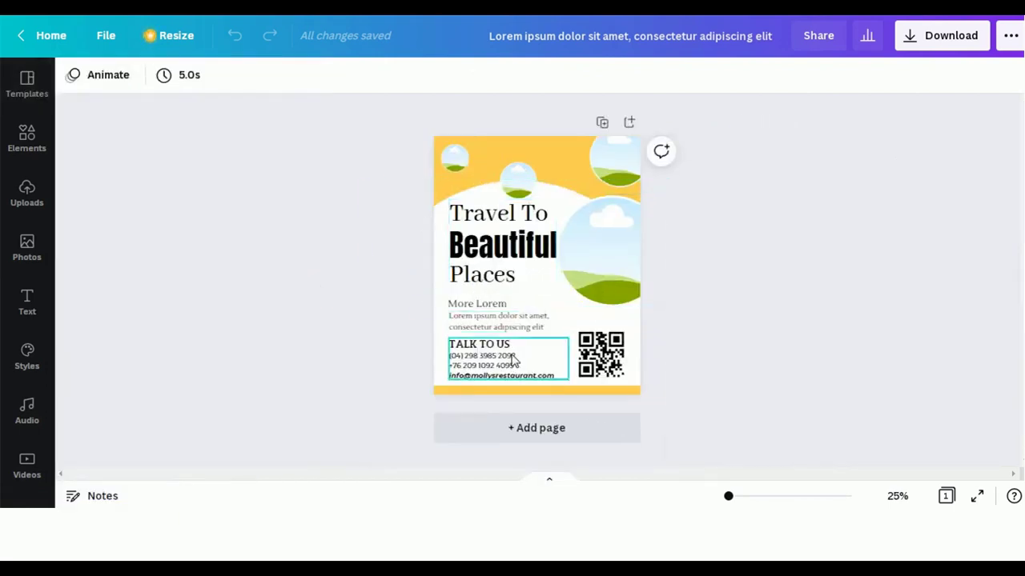
- Try a default pink on the page's curved header background and restore its orange-yellow document colour
click(491, 161)
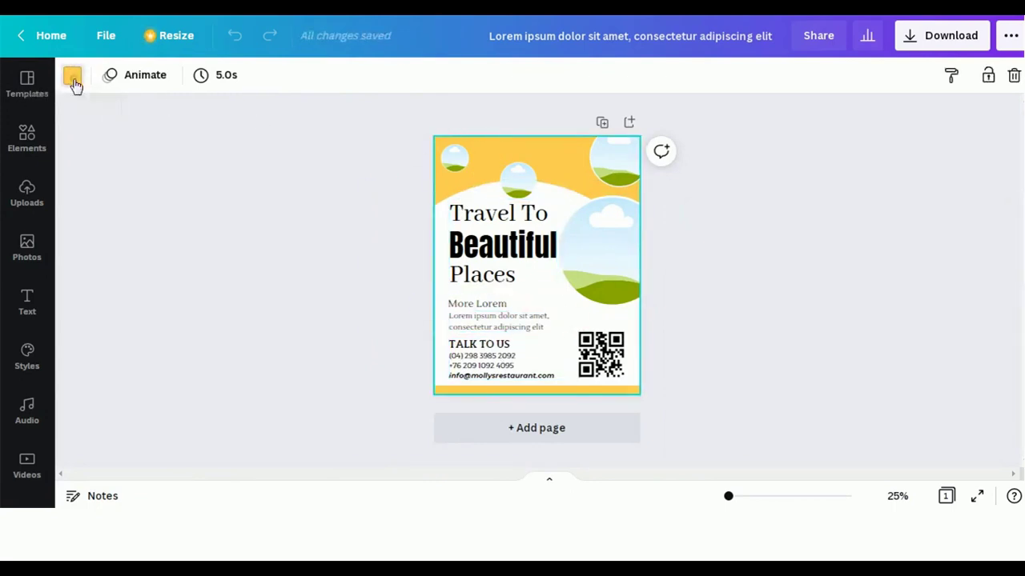
click(73, 80)
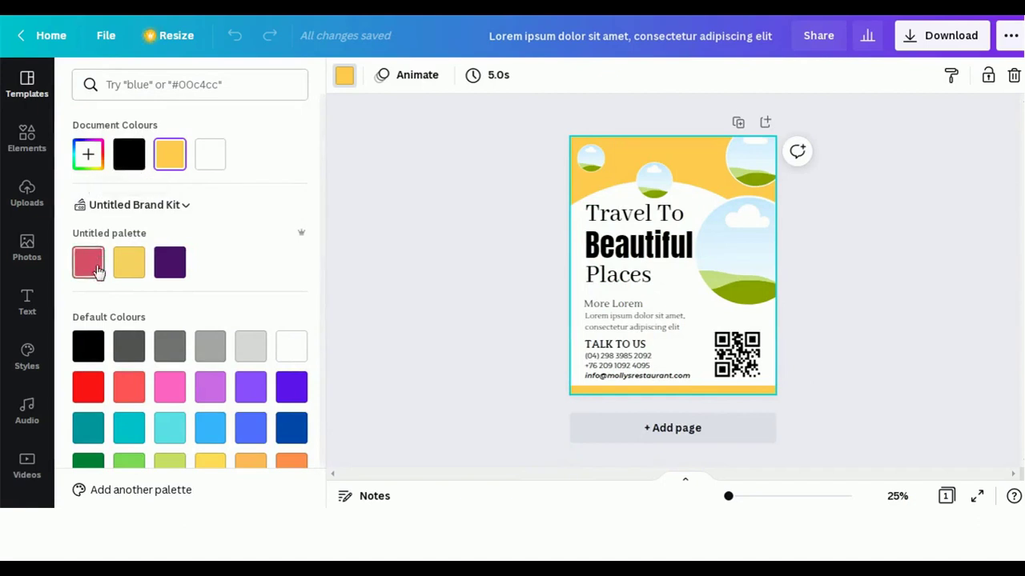
click(173, 387)
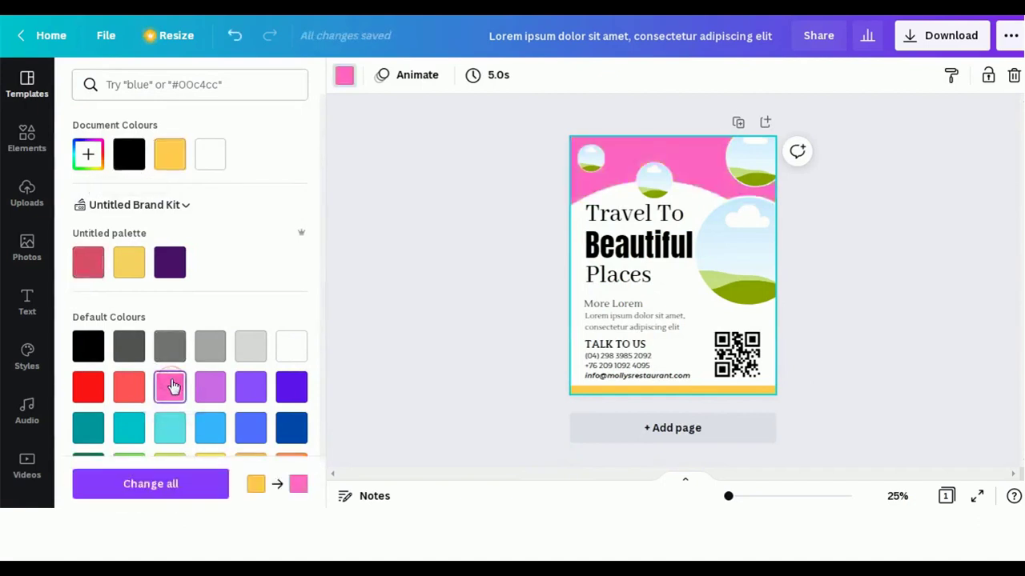
click(178, 164)
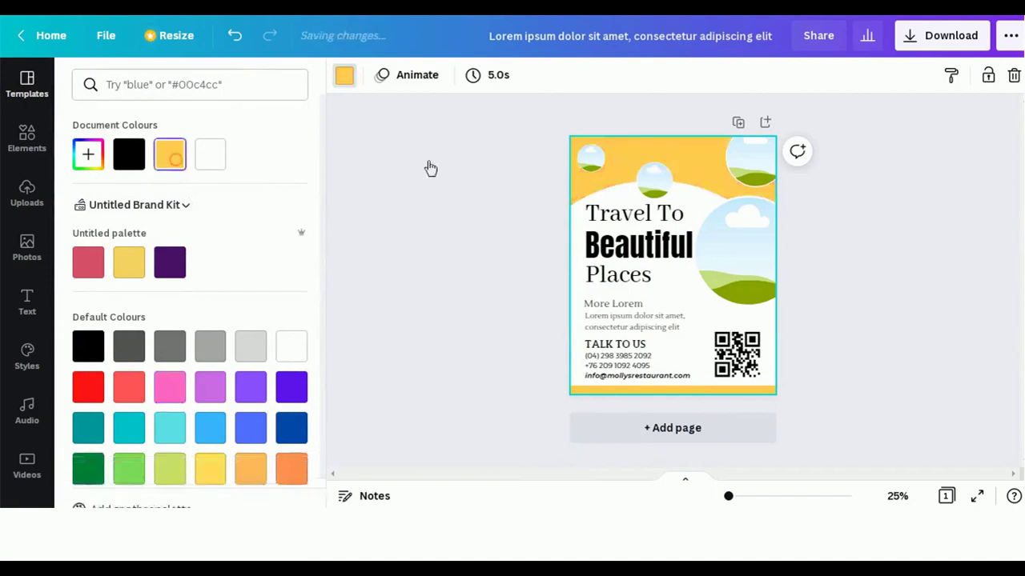
click(424, 284)
- Search the photos for "travel" and fill the large circle frame with the woman in a hat sitting on the beach
click(34, 260)
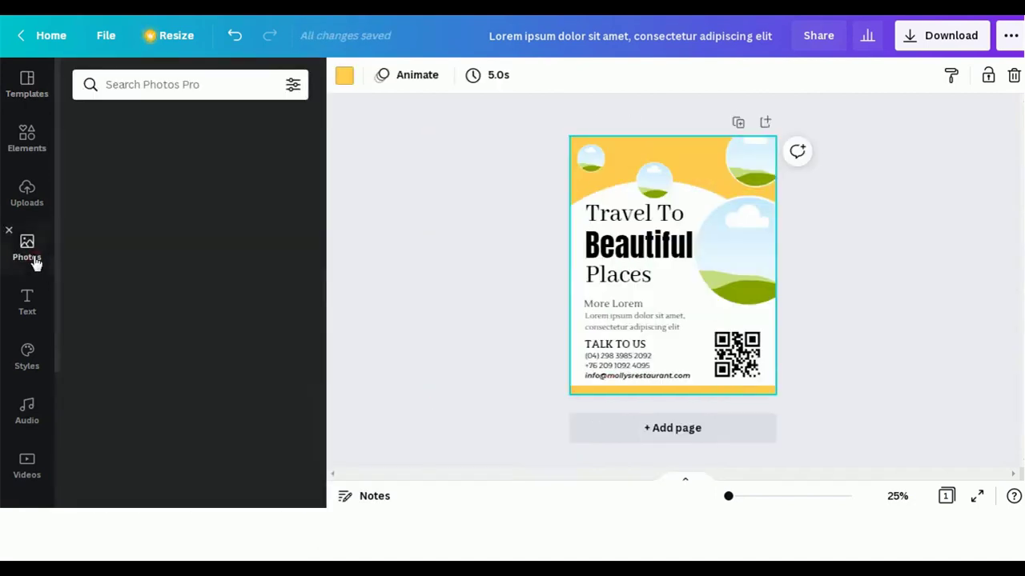
click(216, 85)
text(tr)
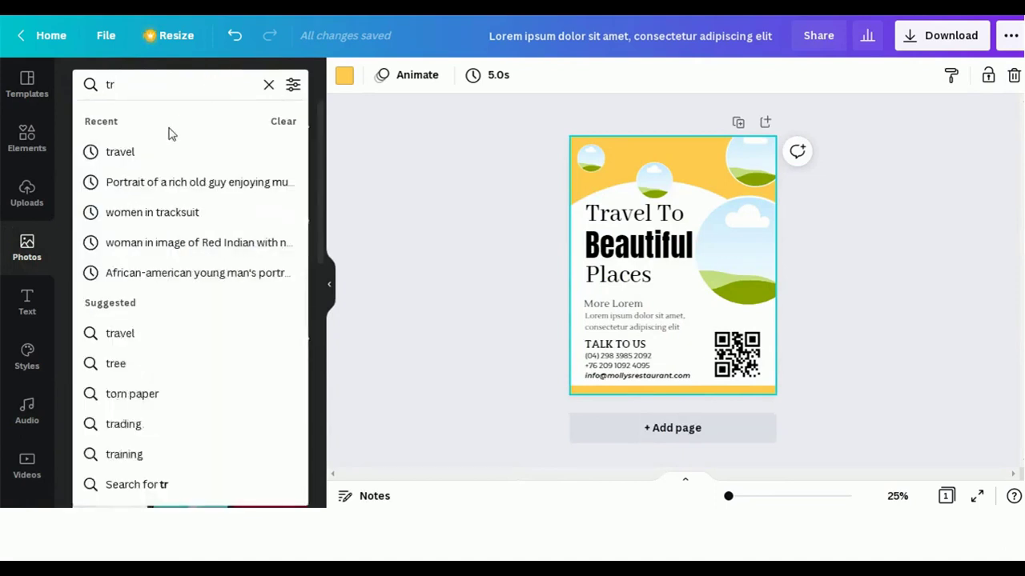
click(146, 154)
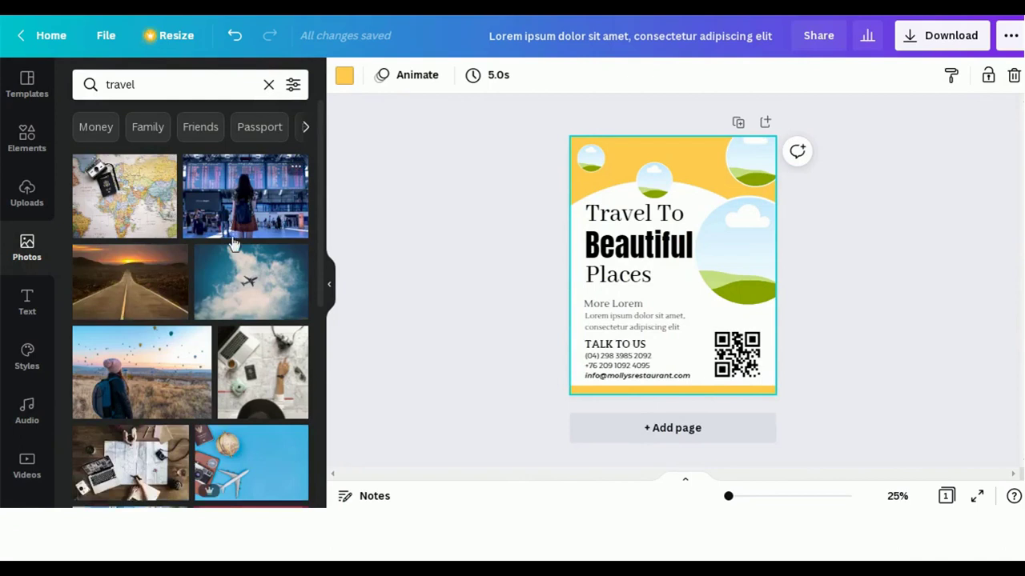
drag(320, 184, 320, 388)
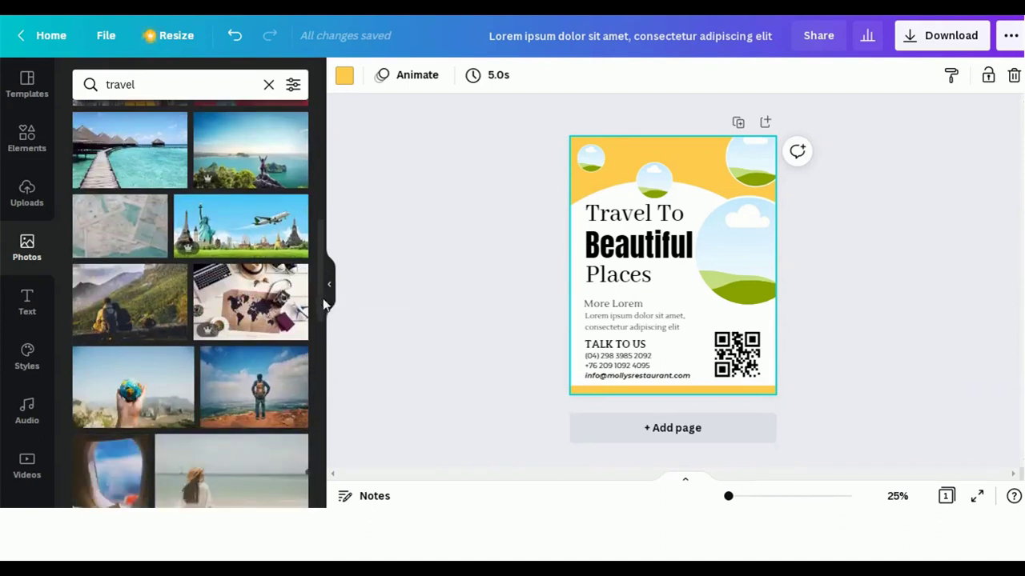
drag(322, 297, 321, 374)
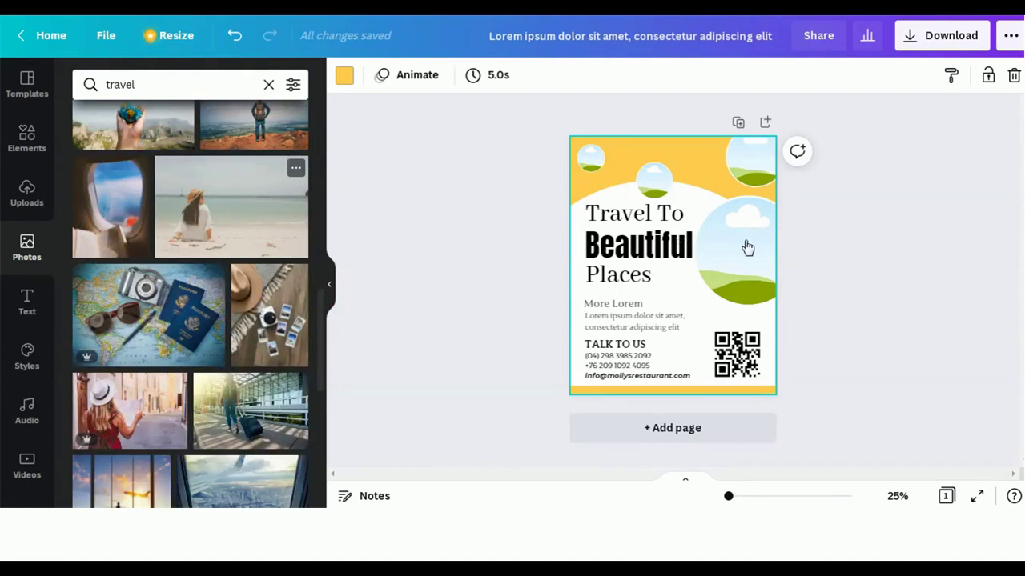
drag(746, 248, 746, 248)
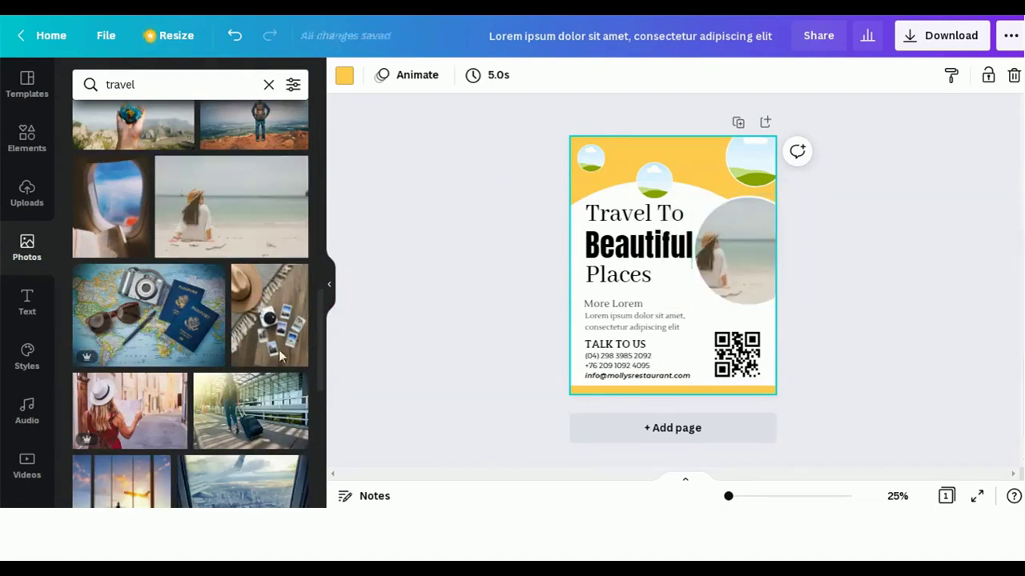
- Fill the upper-right circle frame with the woman reading a map, the middle one with the camera and passports, and the upper-left one with the airplane window
drag(622, 198, 778, 159)
drag(128, 408, 746, 154)
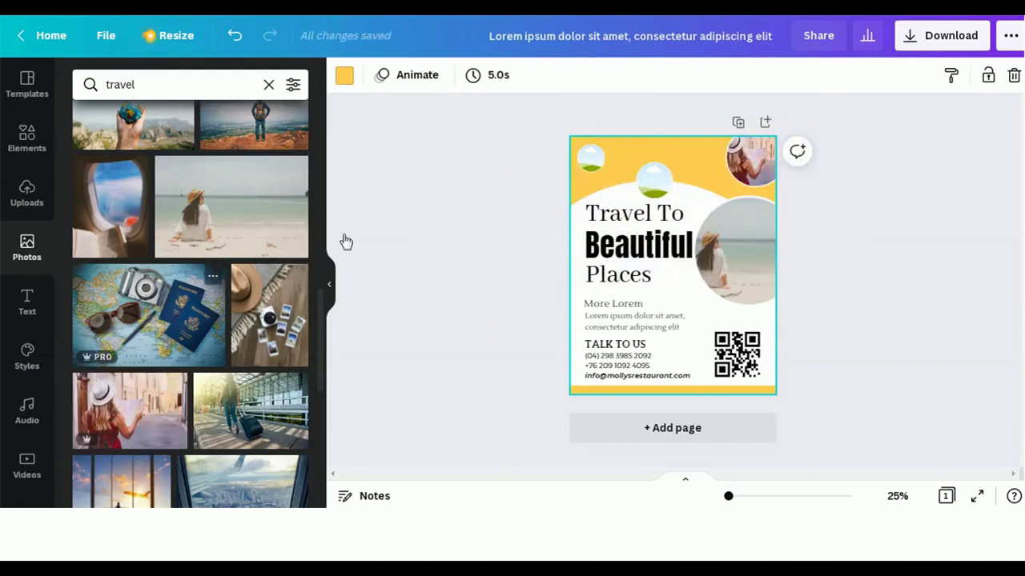
drag(148, 312, 653, 183)
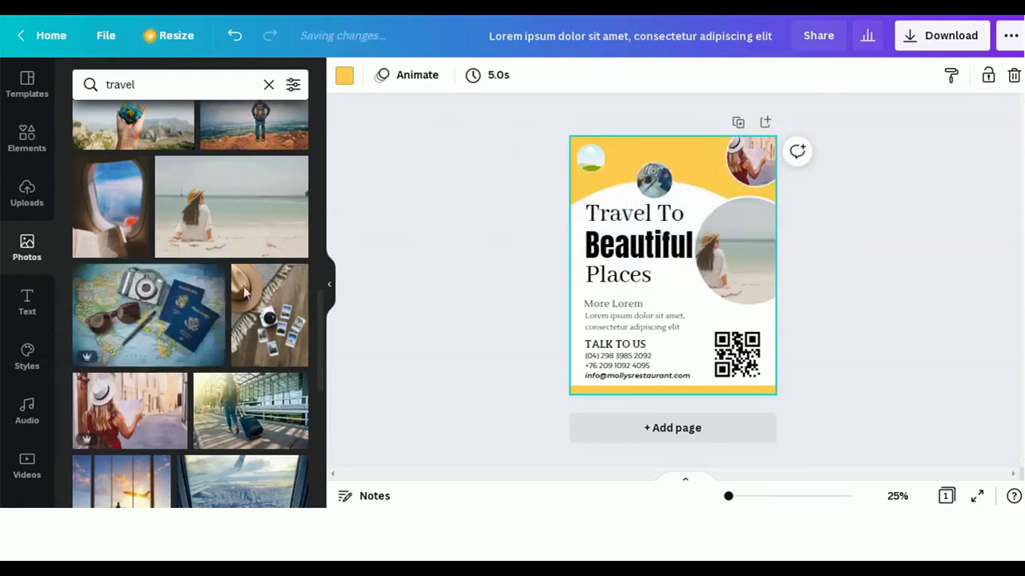
drag(87, 240, 589, 159)
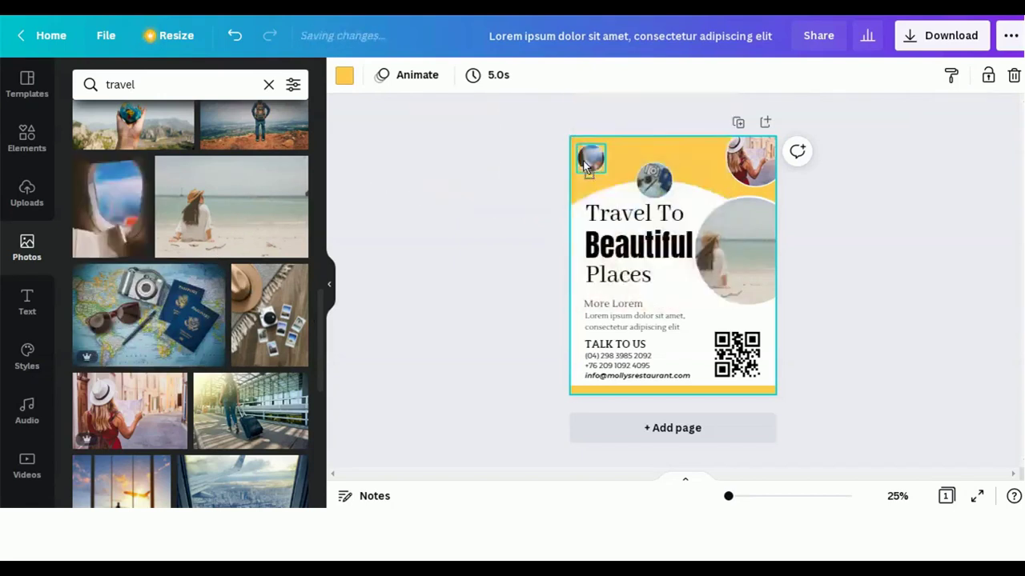
click(632, 252)
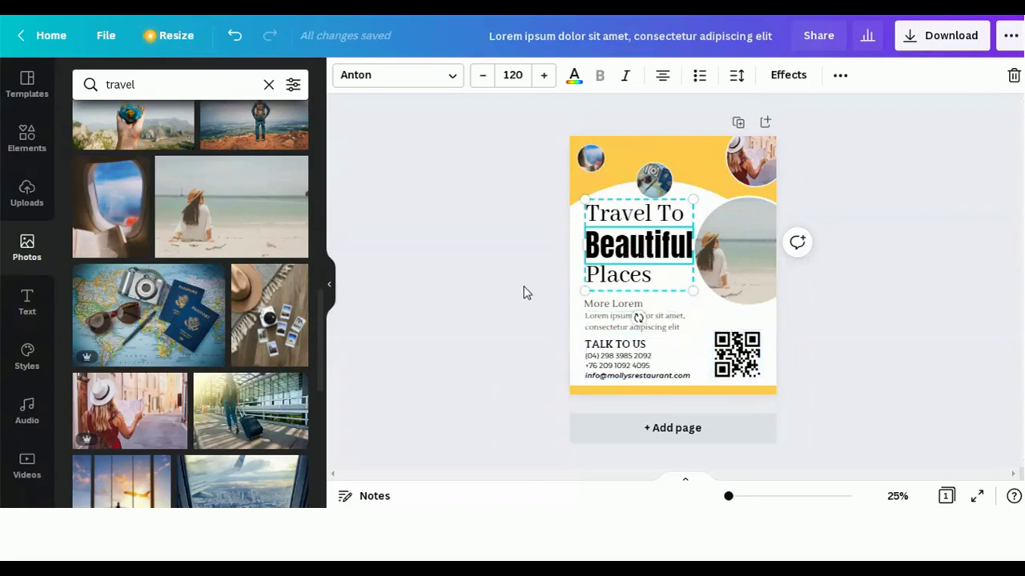
click(485, 294)
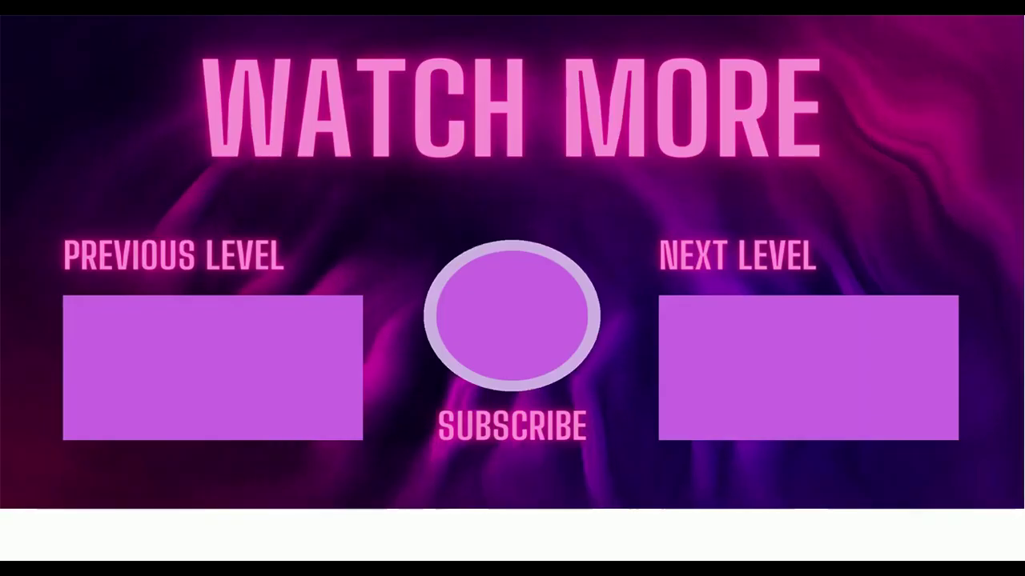